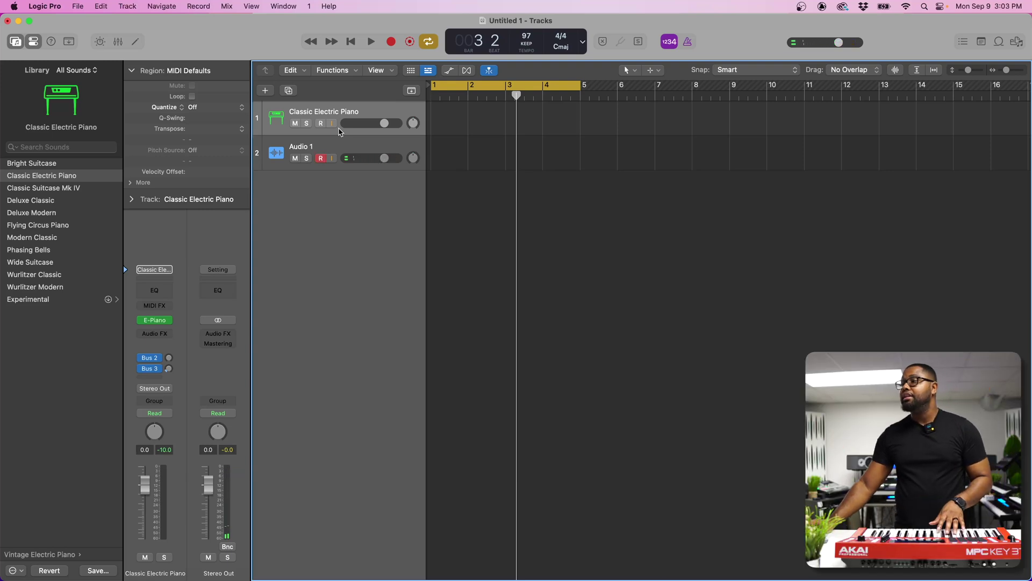
Replace the Classic Electric Piano track's instrument with stereo Keyscape and load the LA Custom C7 Grand Piano patch
{"action": "left_click", "coordinate": [174, 323]}
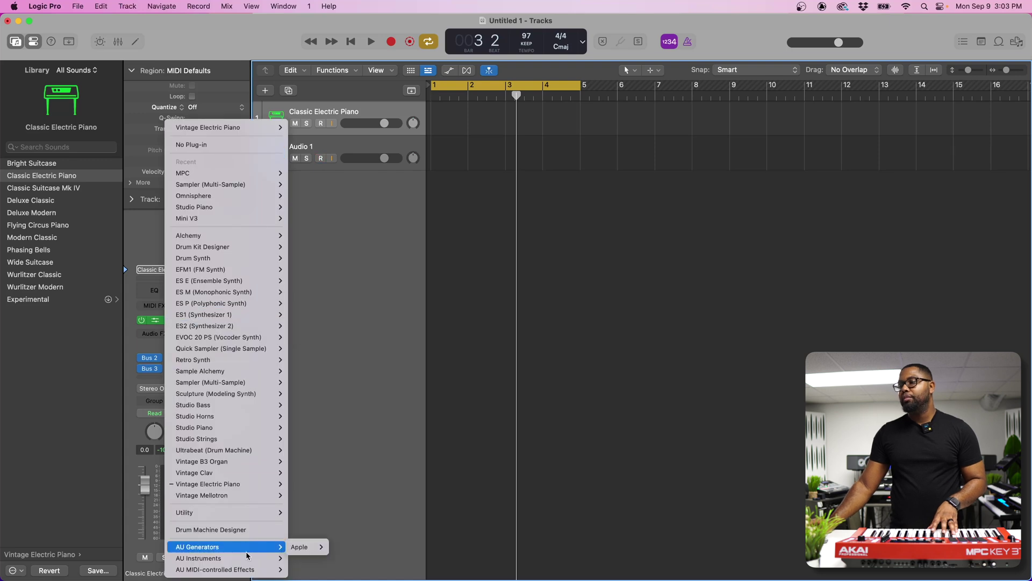
{"action": "mouse_move", "coordinate": [246, 561]}
{"action": "mouse_move", "coordinate": [334, 538]}
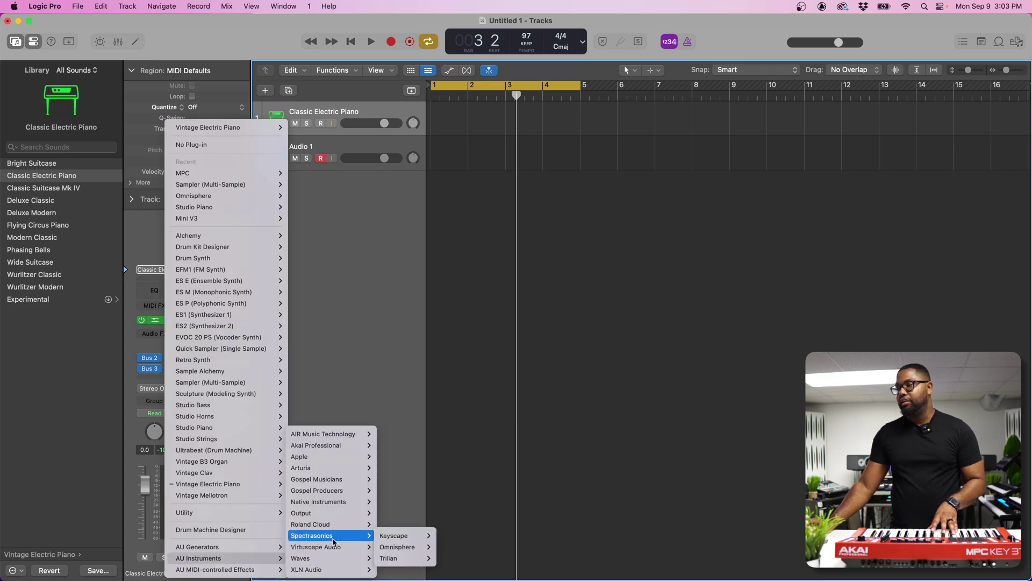
{"action": "mouse_move", "coordinate": [409, 536]}
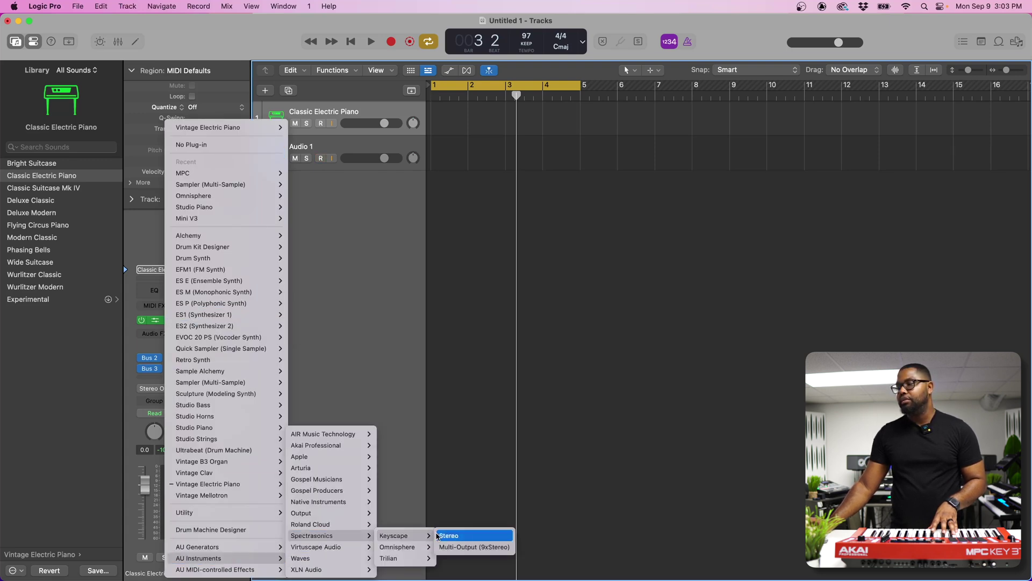
{"action": "left_click", "coordinate": [454, 535]}
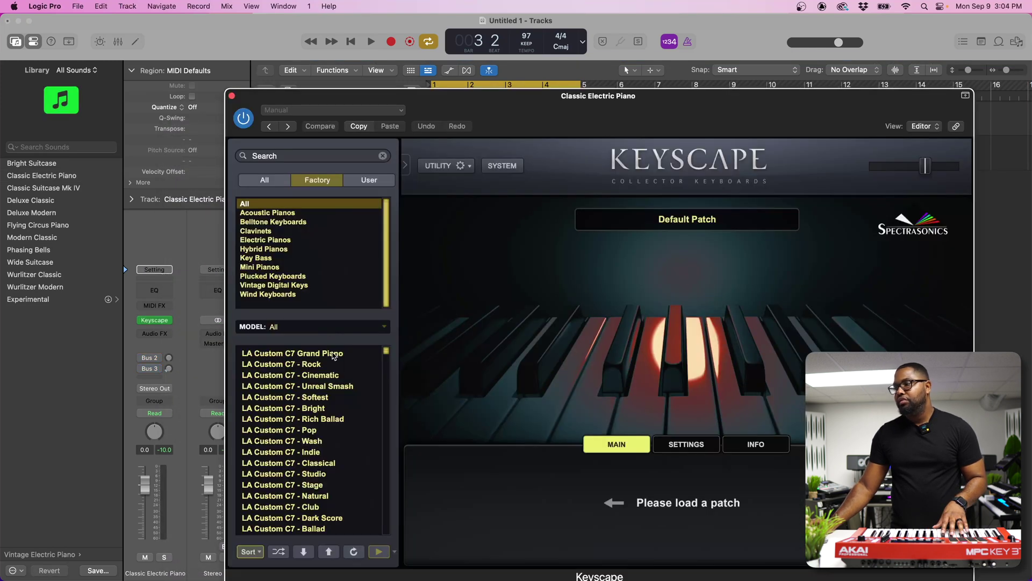
{"action": "left_click", "coordinate": [334, 355]}
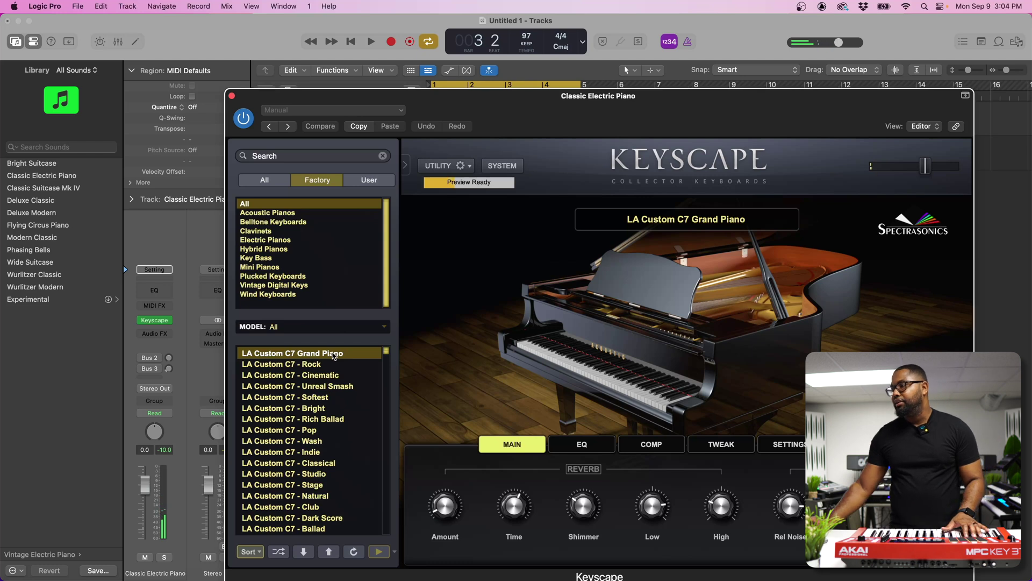
{"action": "left_click", "coordinate": [231, 96]}
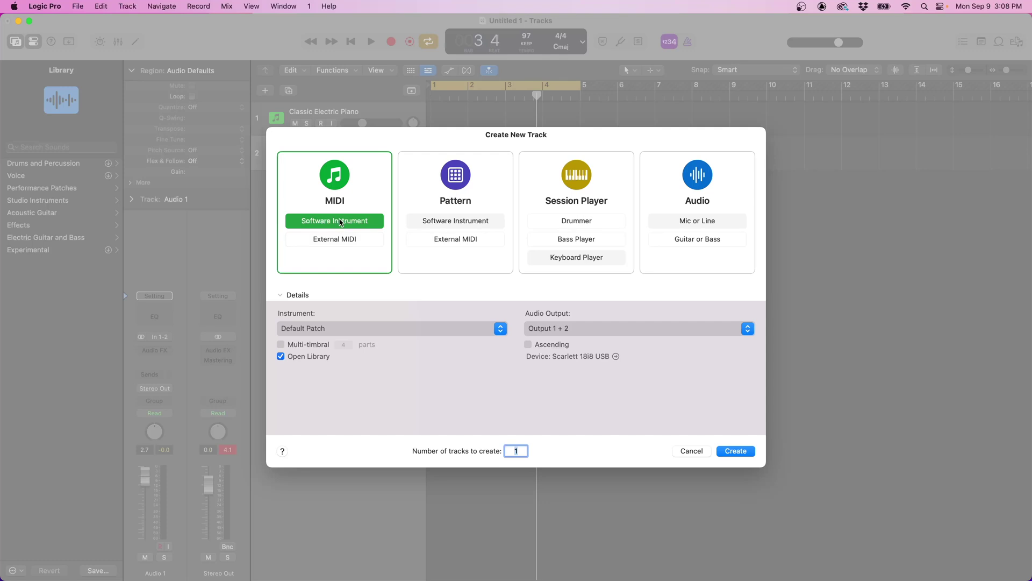
Create one software instrument track using the Akai Professional MPC instrument in its Multi-Output (16xStereo) version
{"action": "left_click", "coordinate": [333, 328]}
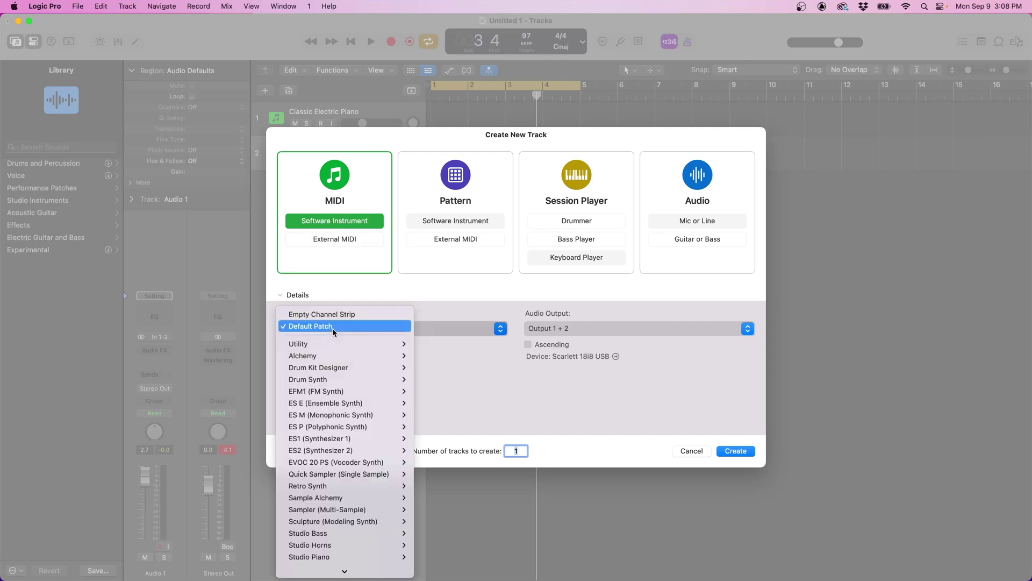
{"action": "mouse_move", "coordinate": [324, 560]}
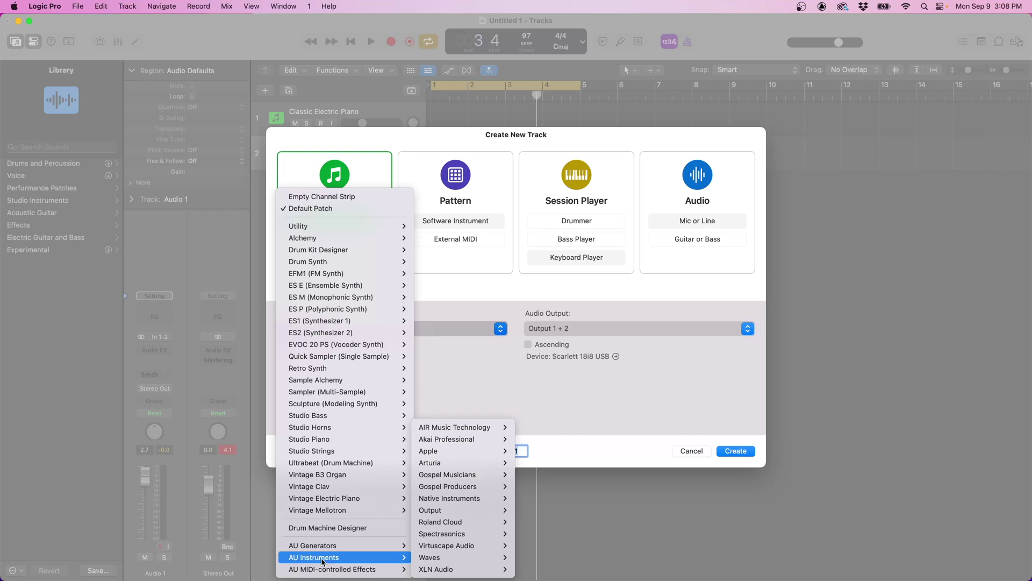
{"action": "mouse_move", "coordinate": [497, 446]}
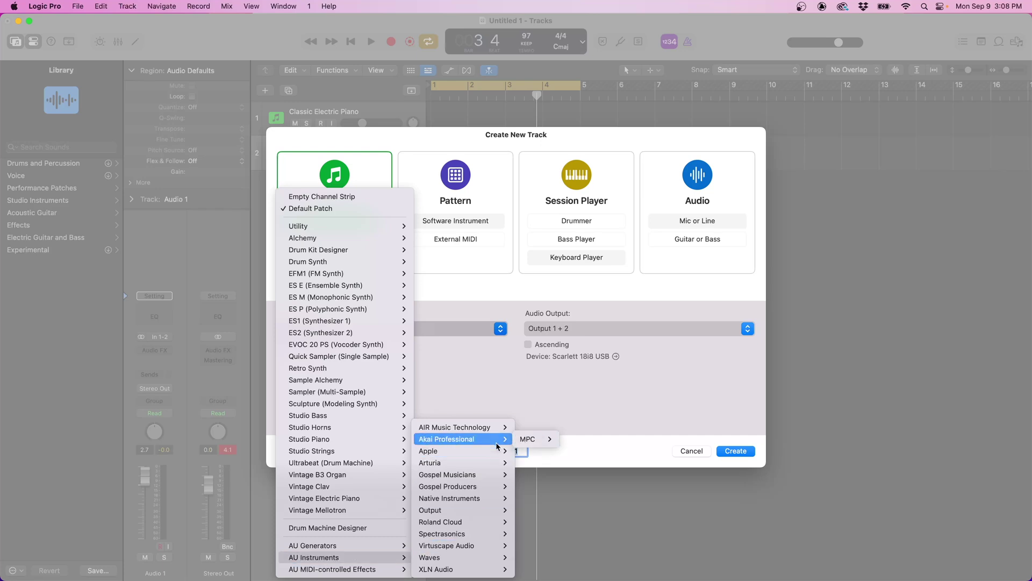
{"action": "mouse_move", "coordinate": [540, 442]}
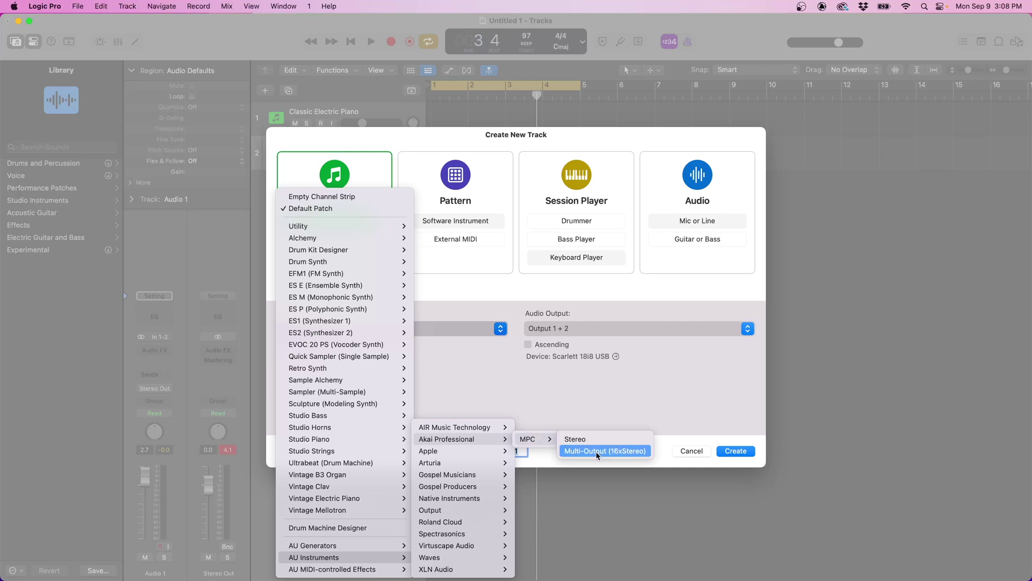
{"action": "left_click", "coordinate": [615, 451]}
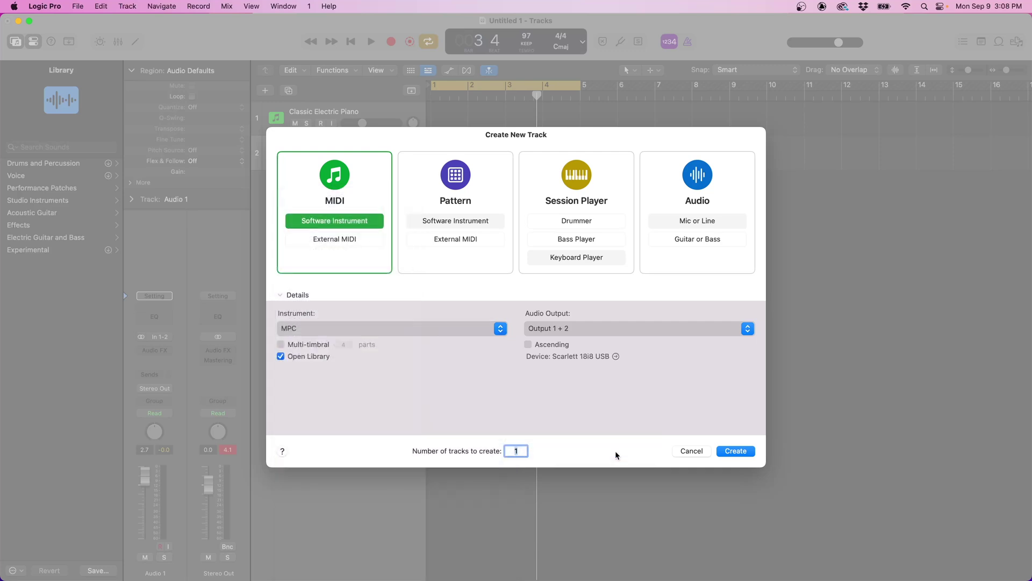
{"action": "left_click", "coordinate": [736, 451]}
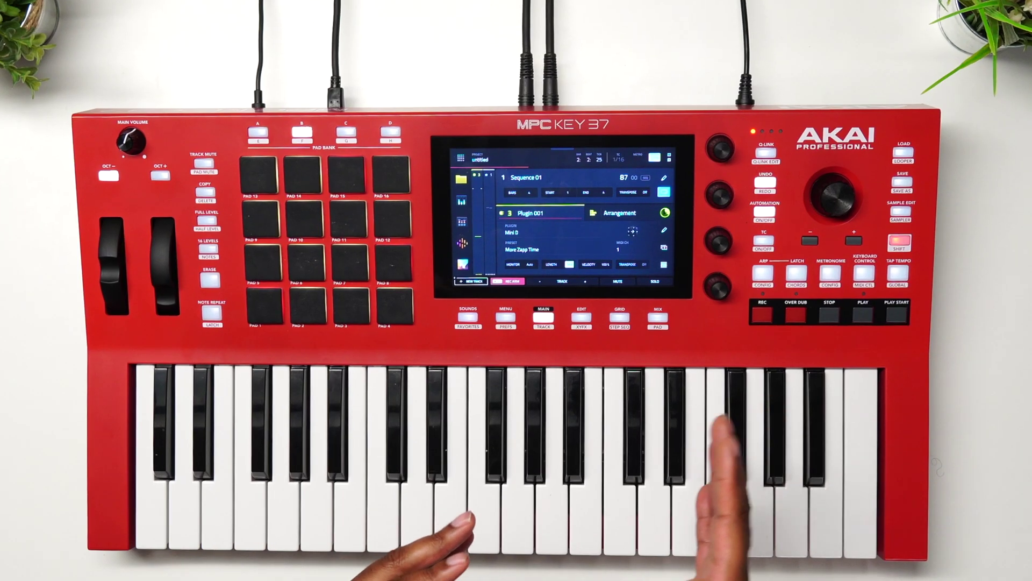
{"action": "left_click", "coordinate": [505, 318]}
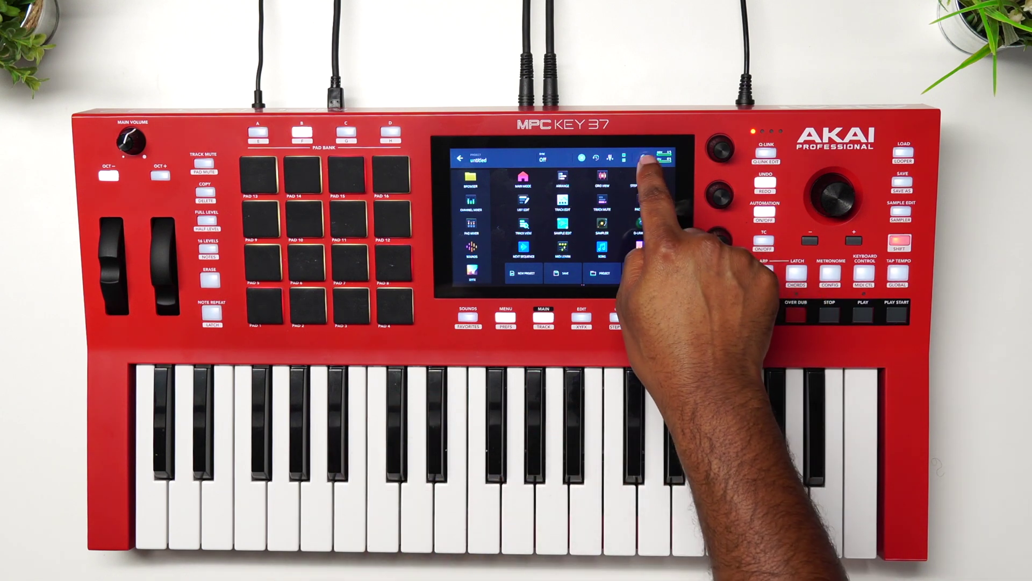
{"action": "left_click", "coordinate": [663, 157]}
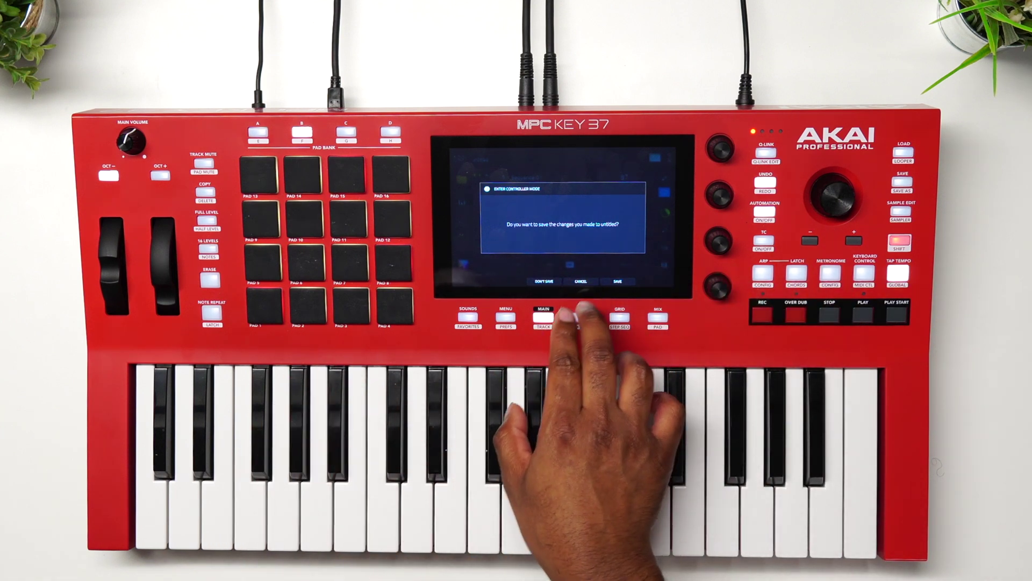
{"action": "left_click", "coordinate": [544, 281]}
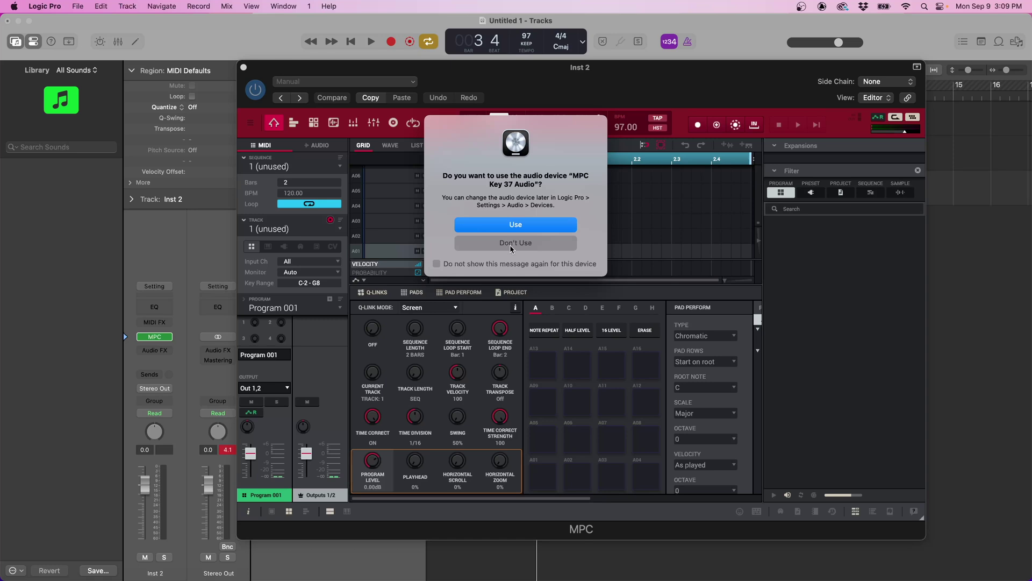
Decline MPC Key 37 Audio as the audio device, and set Record/Overdub to To MPC Plugin in the MPC hardware preferences
{"action": "left_click", "coordinate": [515, 243]}
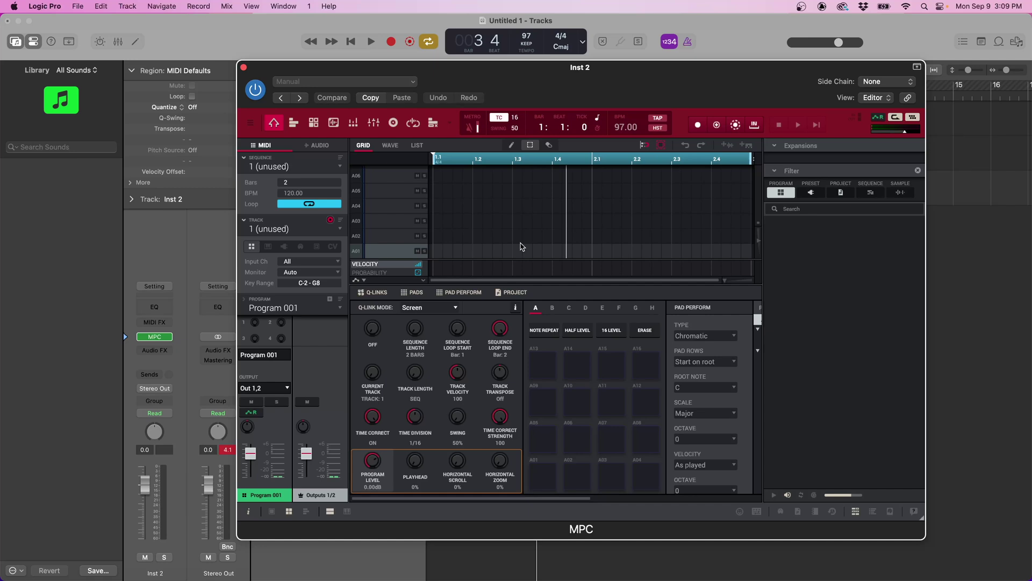
{"action": "left_click", "coordinate": [251, 125]}
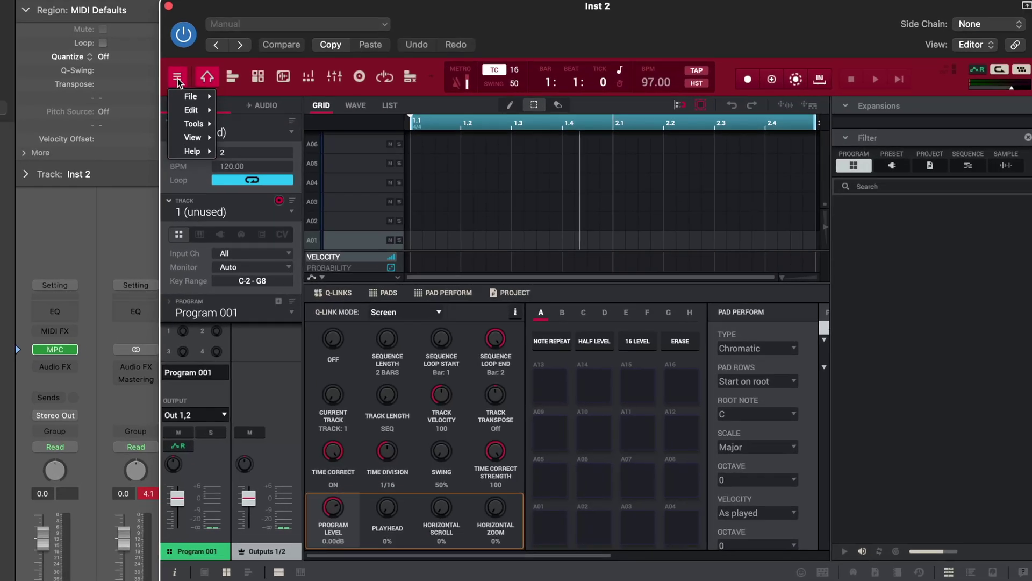
{"action": "mouse_move", "coordinate": [188, 110]}
{"action": "mouse_move", "coordinate": [194, 129]}
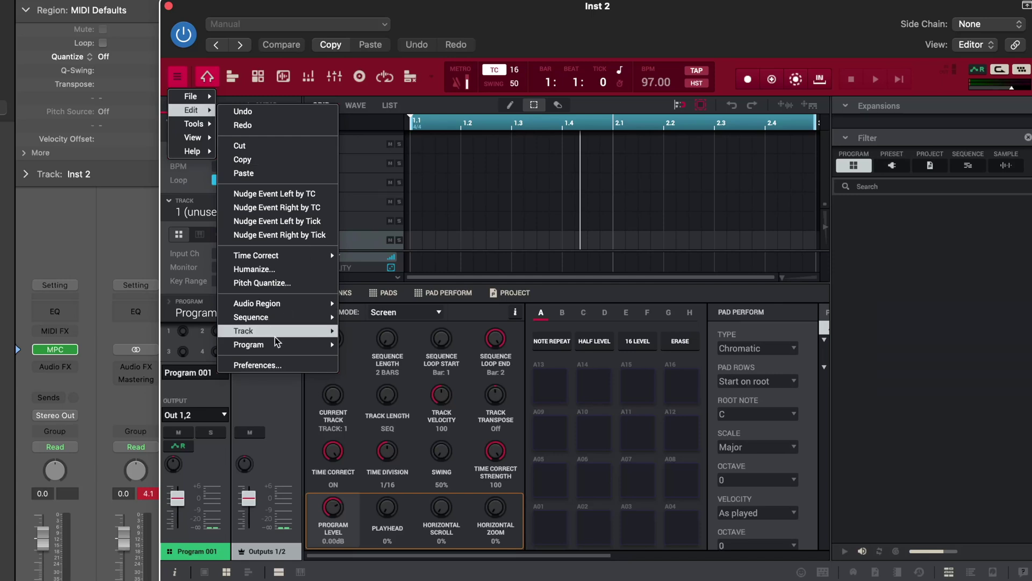
{"action": "left_click", "coordinate": [270, 362]}
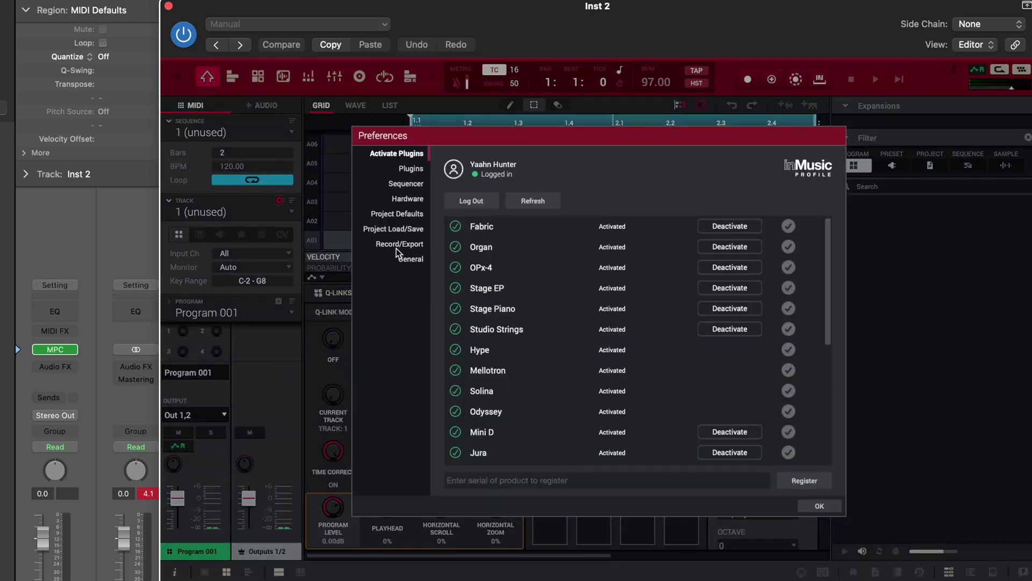
{"action": "left_click", "coordinate": [408, 199]}
{"action": "left_click", "coordinate": [647, 320]}
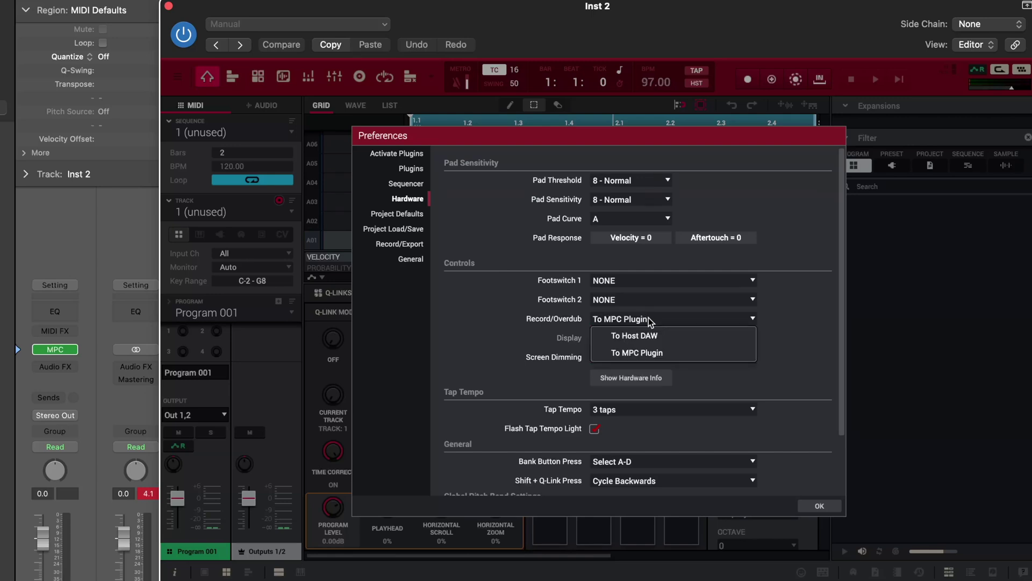
{"action": "left_click", "coordinate": [664, 354]}
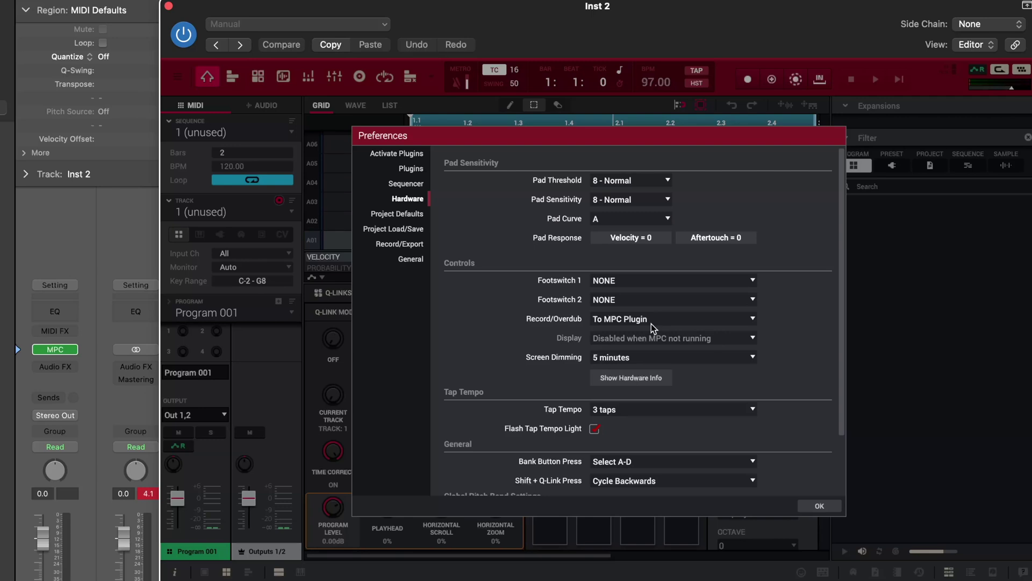
{"action": "key", "text": "Return"}
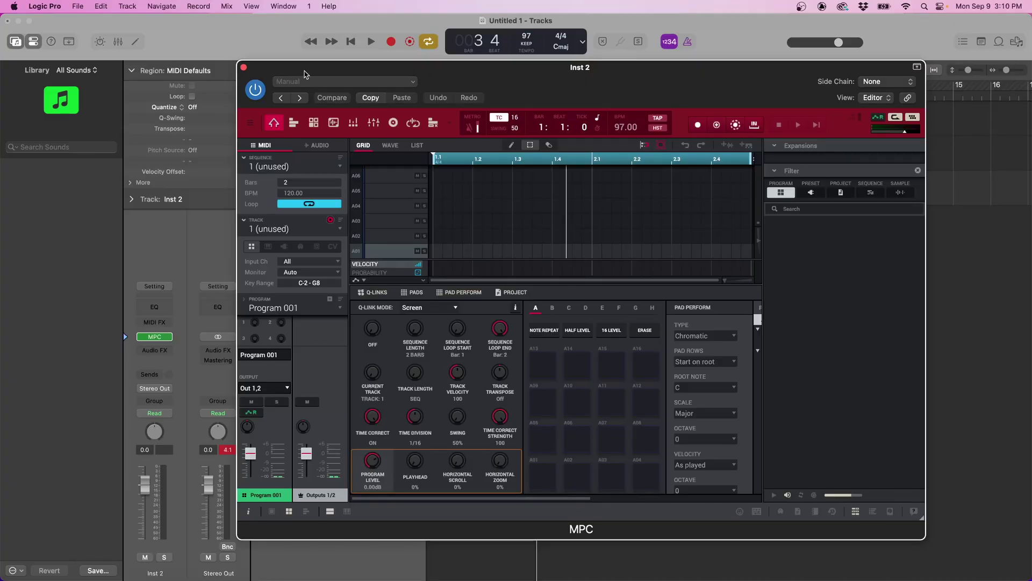
{"action": "left_click", "coordinate": [243, 68]}
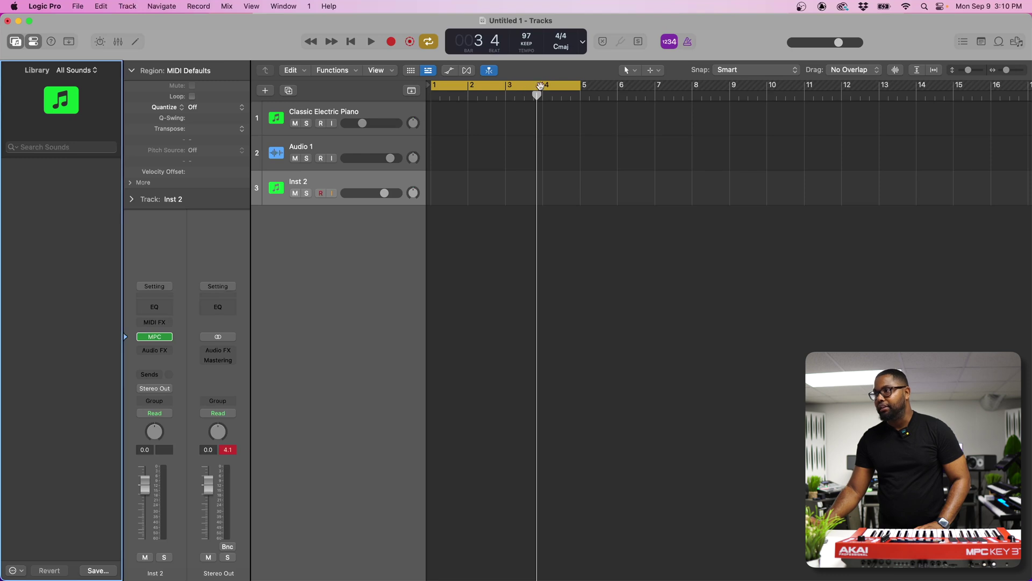
Open the MPC instrument on the Inst 2 track and review the drum pattern in its grid
{"action": "left_click", "coordinate": [344, 179]}
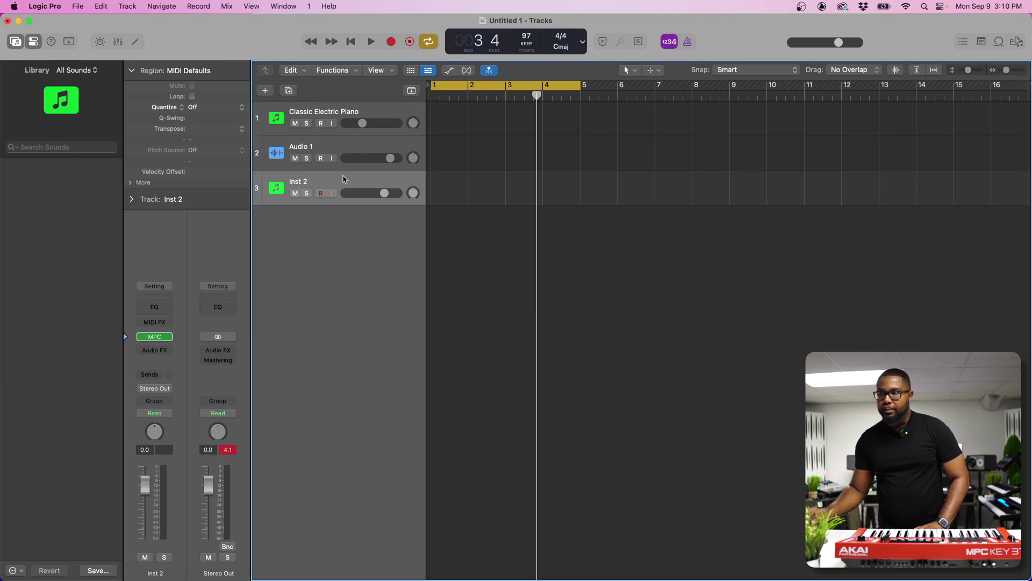
{"action": "left_click", "coordinate": [155, 337]}
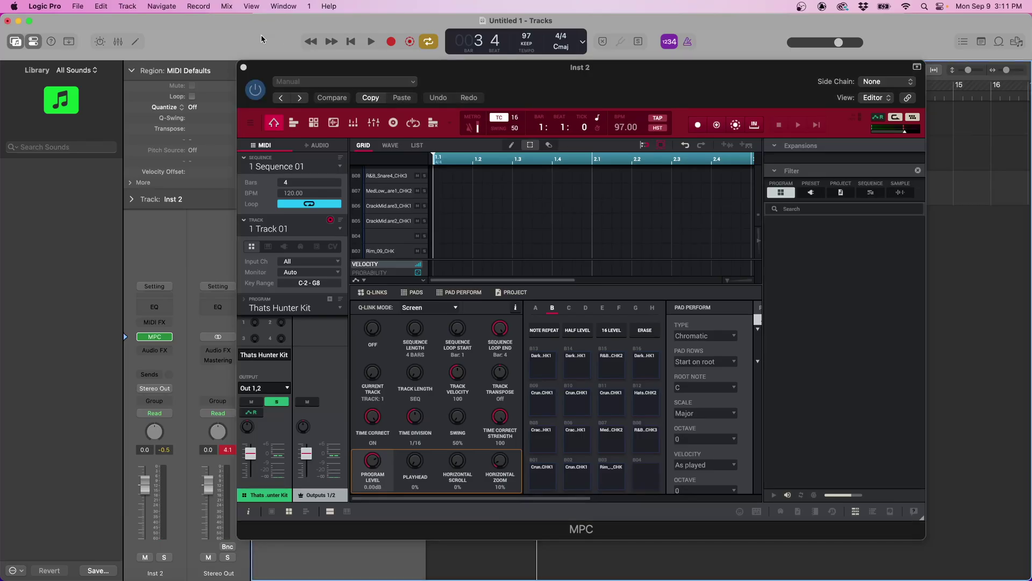
{"action": "left_click_drag", "start_coordinate": [269, 65], "coordinate": [238, 193]}
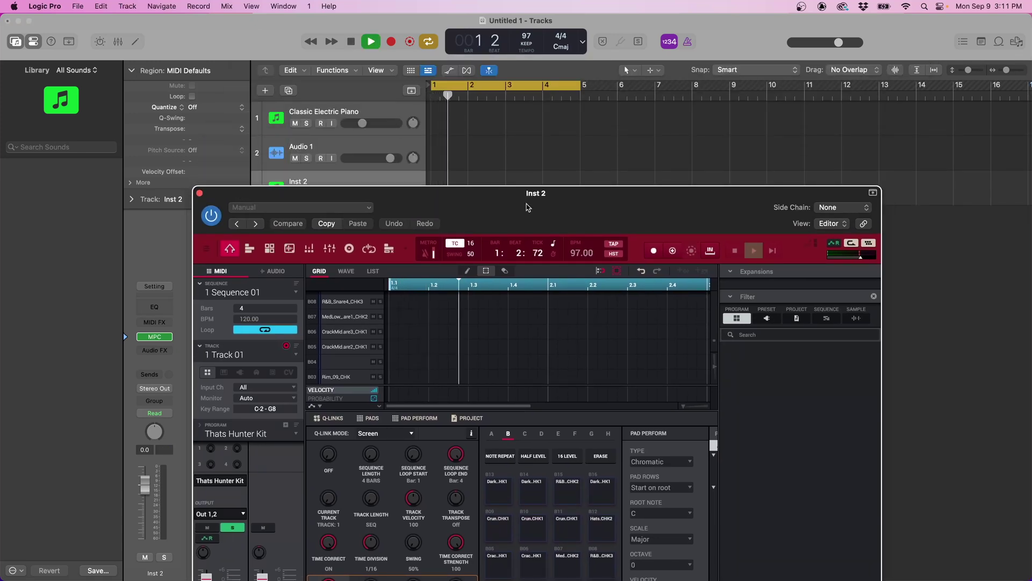
{"action": "left_click_drag", "start_coordinate": [527, 207], "coordinate": [537, 87]}
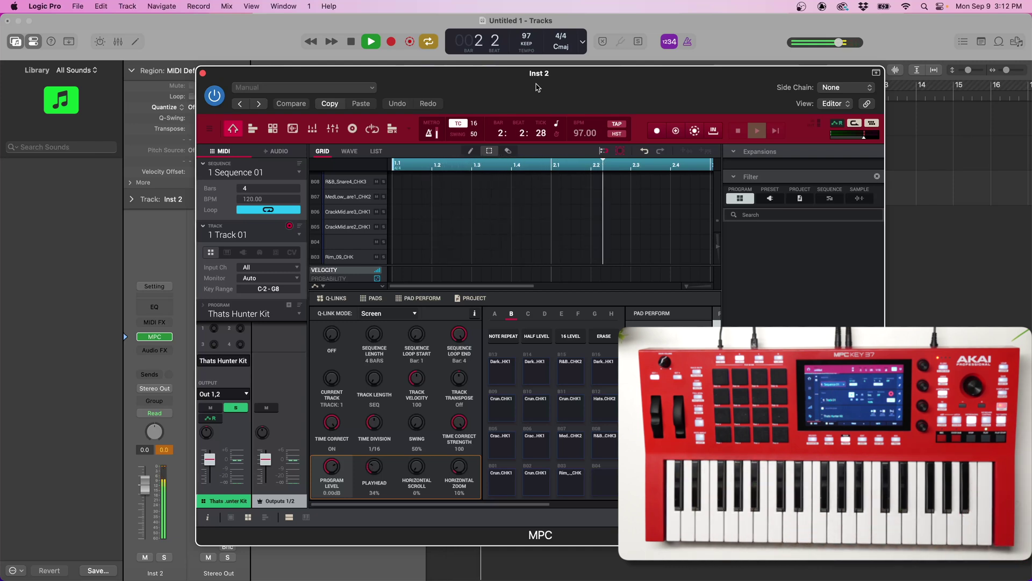
{"action": "scroll", "coordinate": [526, 34], "scroll_direction": "down", "scroll_amount": 5}
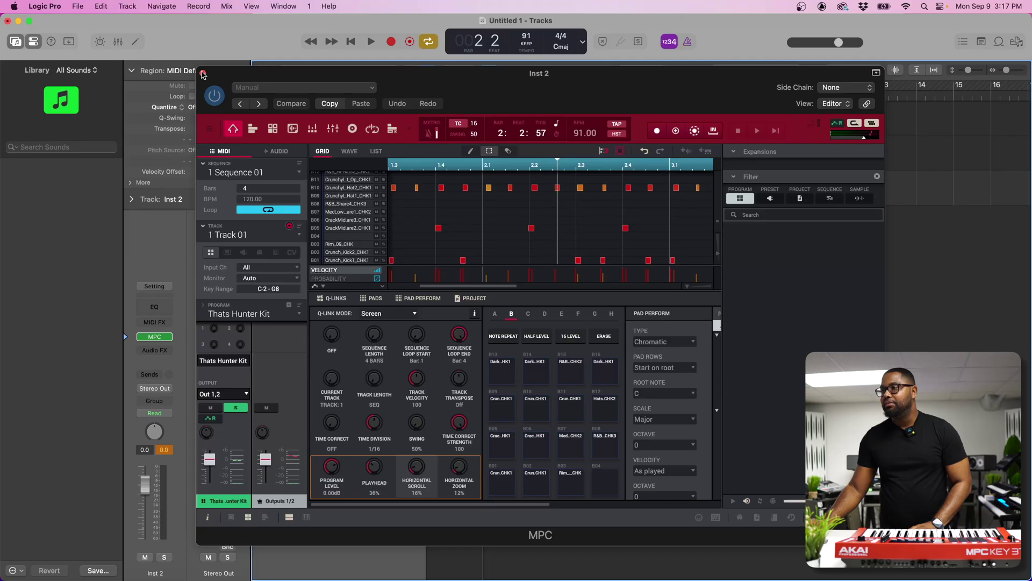
{"action": "left_click", "coordinate": [202, 74]}
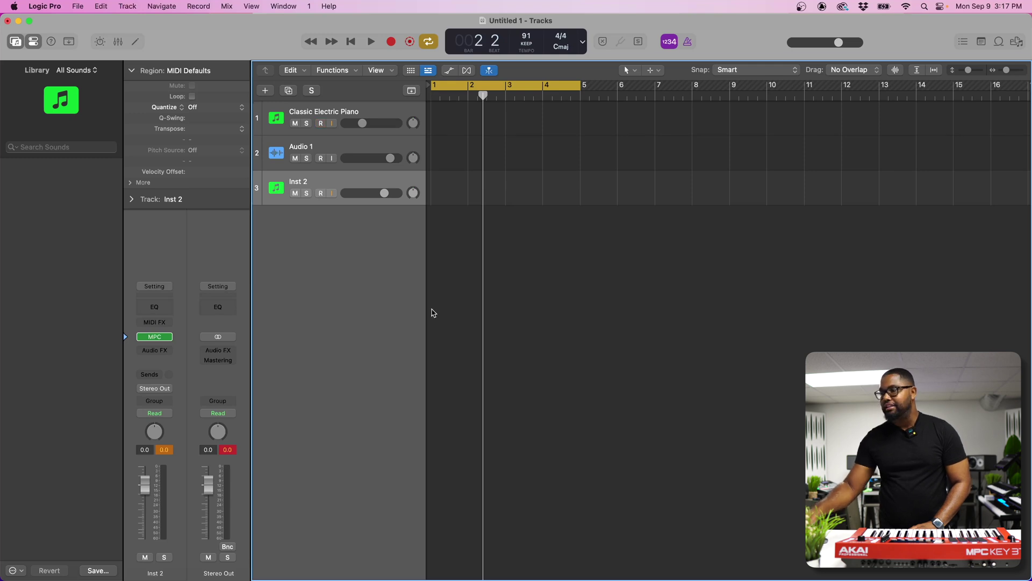
Add six aux channels for the Inst 2 track in the mixer, covering MPC outputs 3-4 through 13-14
{"action": "key", "text": "x"}
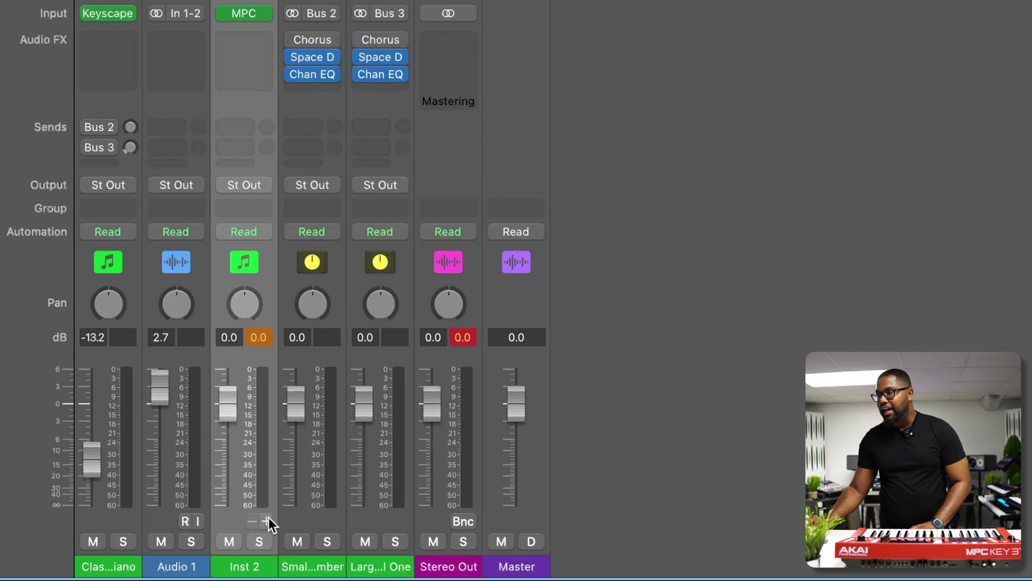
{"action": "left_click", "coordinate": [269, 518]}
{"action": "left_click", "coordinate": [269, 518]}
{"action": "left_click", "coordinate": [269, 518]}
{"action": "left_click", "coordinate": [268, 517]}
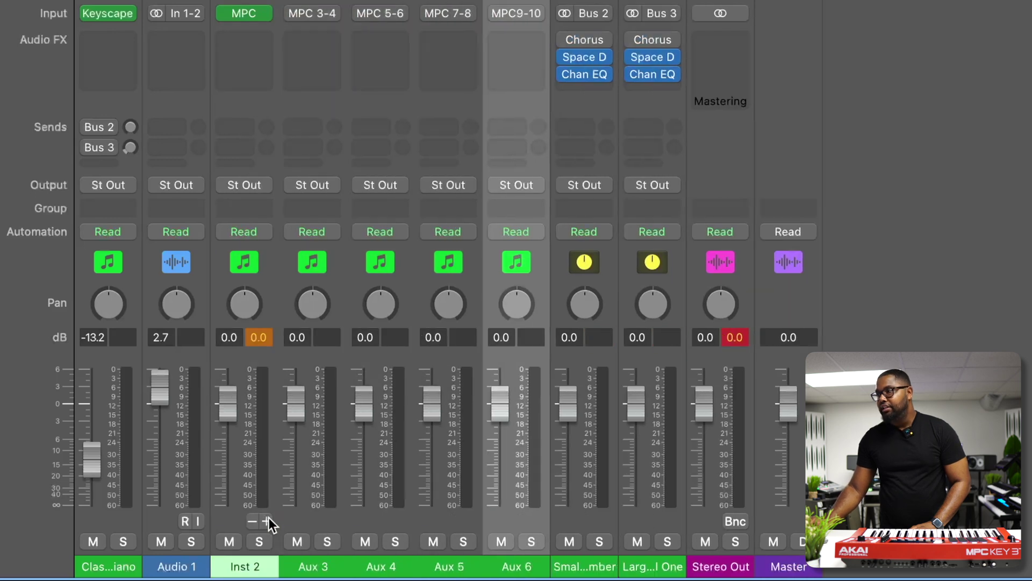
{"action": "left_click", "coordinate": [269, 517]}
{"action": "left_click", "coordinate": [269, 518]}
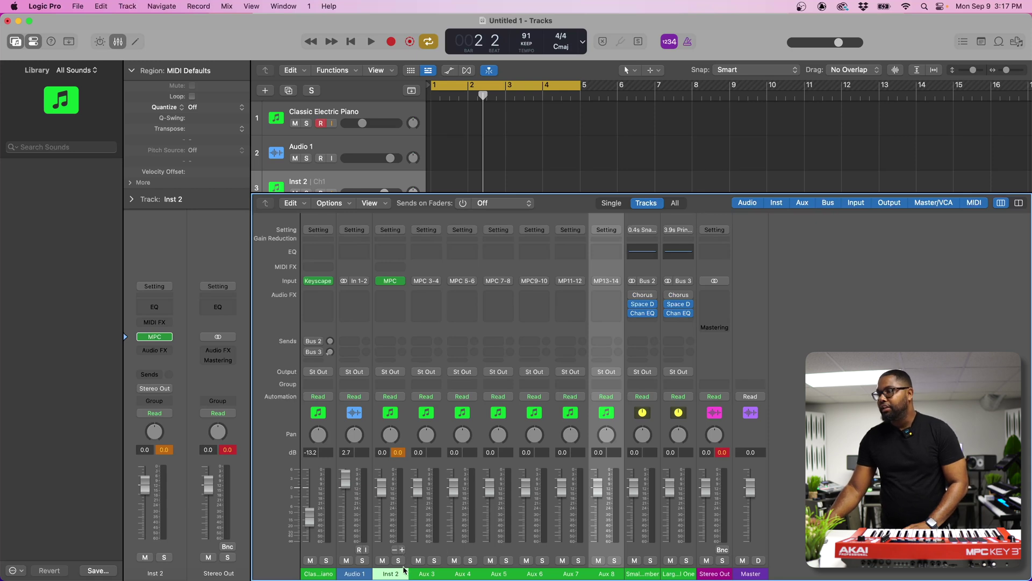
Route drum pad B01 to stereo output Out 3,4 in the MPC instrument's pad mixer and play the sequence
{"action": "left_click", "coordinate": [391, 282]}
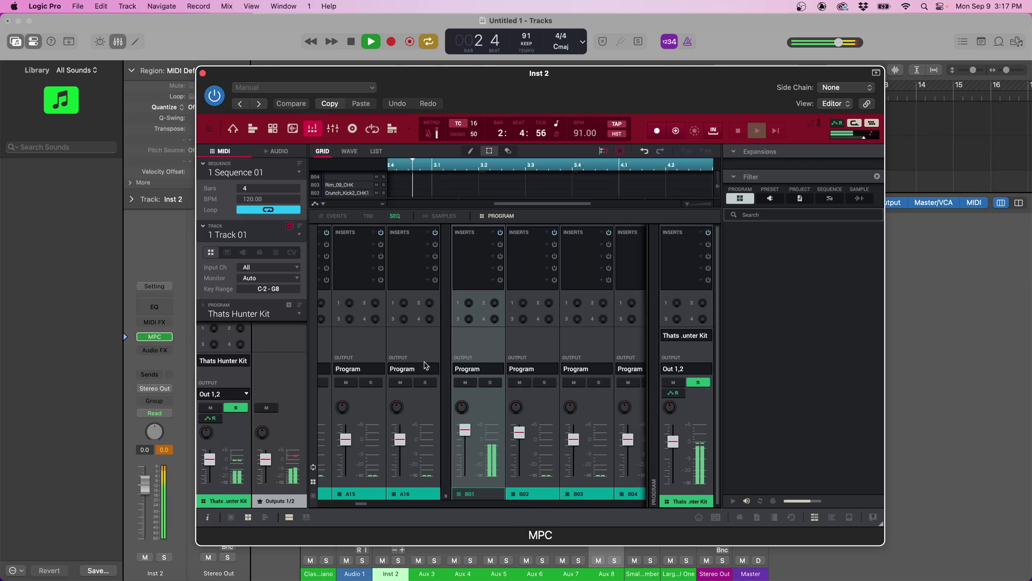
{"action": "key", "text": "space"}
{"action": "left_click", "coordinate": [451, 369]}
{"action": "mouse_move", "coordinate": [457, 408]}
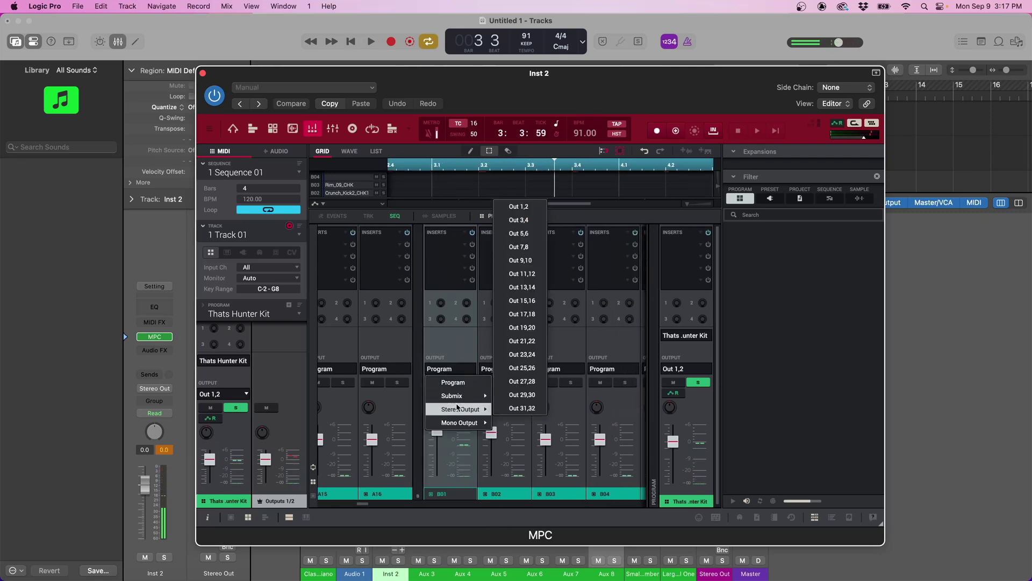
{"action": "left_click", "coordinate": [520, 220]}
{"action": "key", "text": "space"}
{"action": "scroll", "coordinate": [483, 392], "scroll_direction": "right", "scroll_amount": 3}
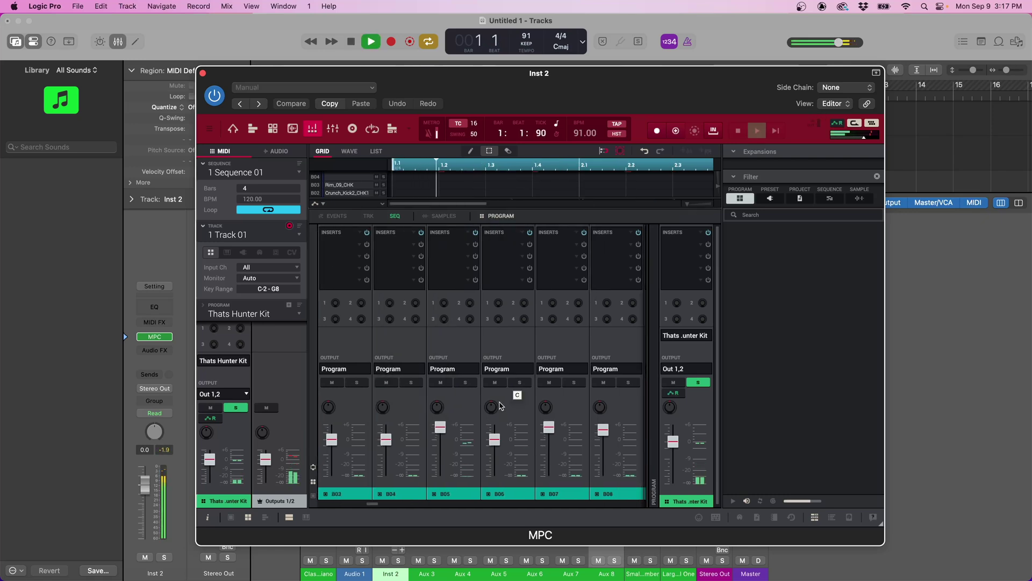
Route drum pad B05 to stereo output Out 5,6 in the MPC pad mixer
{"action": "left_click", "coordinate": [437, 371]}
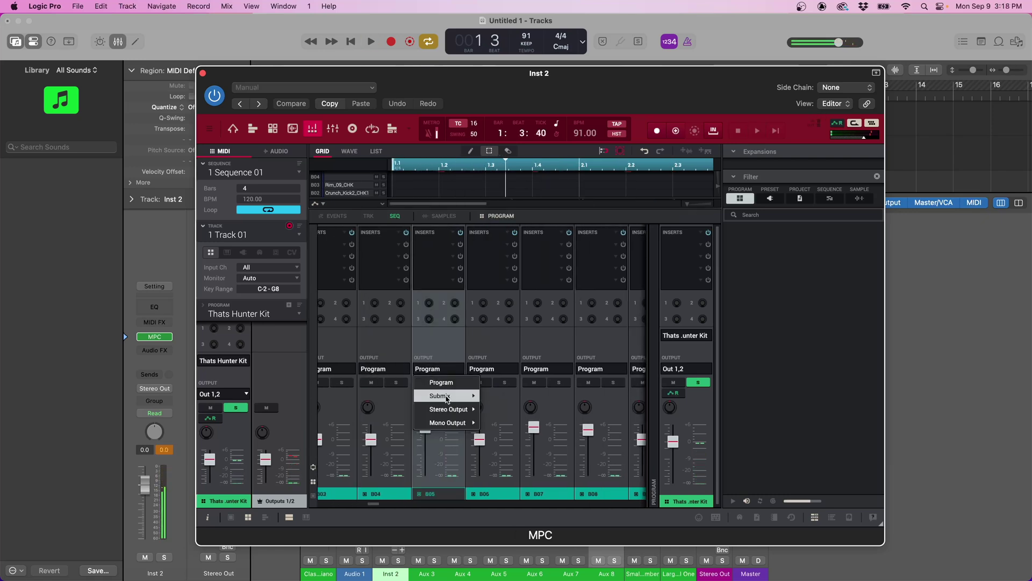
{"action": "mouse_move", "coordinate": [452, 410]}
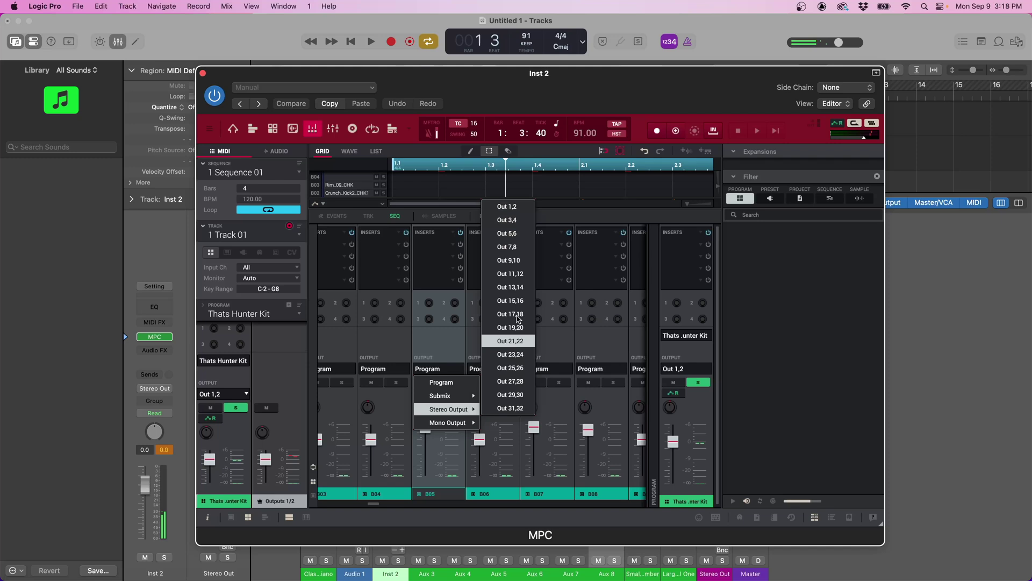
{"action": "left_click", "coordinate": [508, 233]}
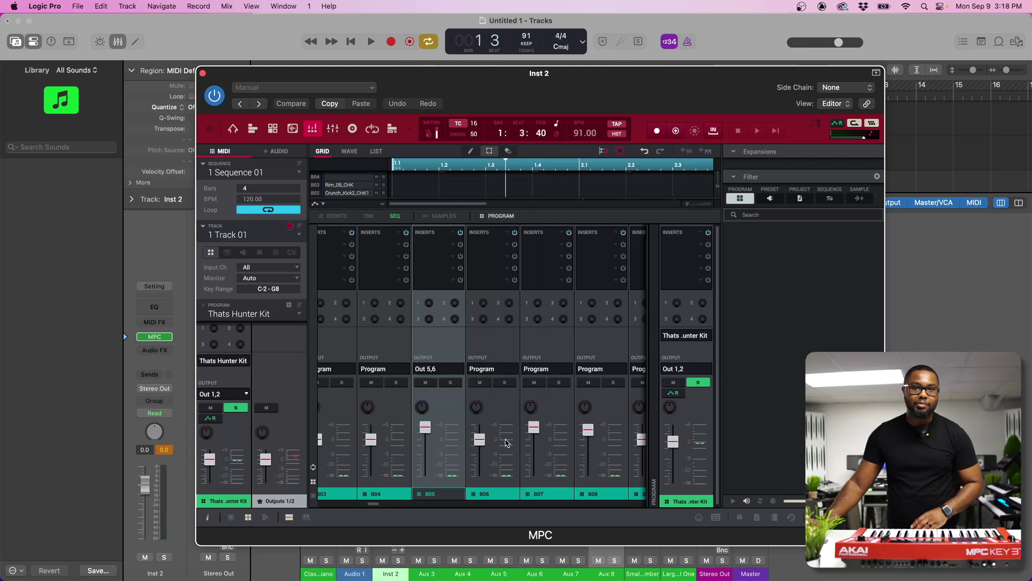
Play the sequence to find the remaining active drum pads, and route pads B10 and B11 to stereo output Out 7,8
{"action": "key", "text": "space"}
{"action": "scroll", "coordinate": [505, 442], "scroll_direction": "right", "scroll_amount": 5}
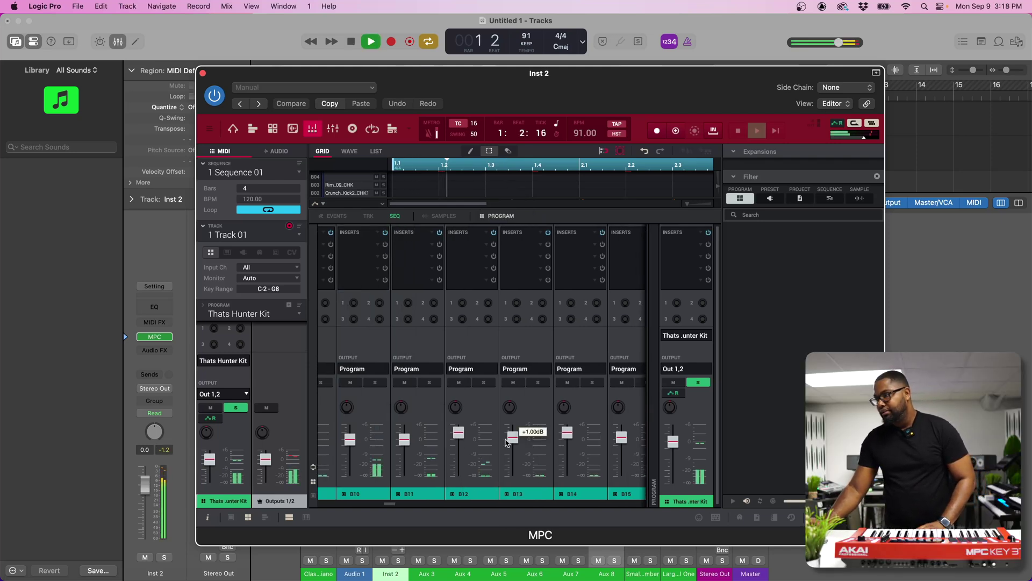
{"action": "key", "text": "space"}
{"action": "scroll", "coordinate": [505, 443], "scroll_direction": "left", "scroll_amount": 1}
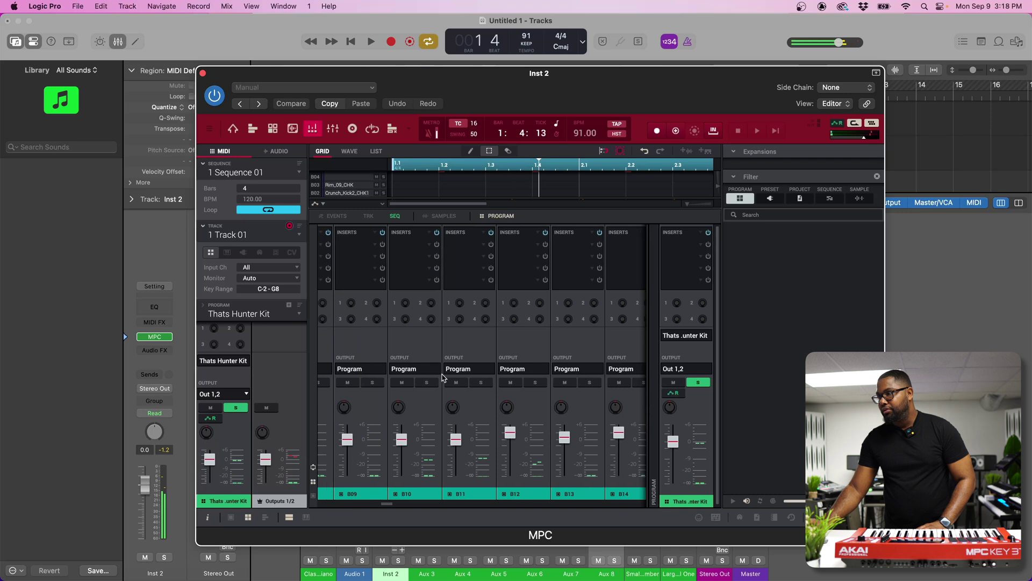
{"action": "left_click", "coordinate": [424, 370]}
{"action": "mouse_move", "coordinate": [430, 409]}
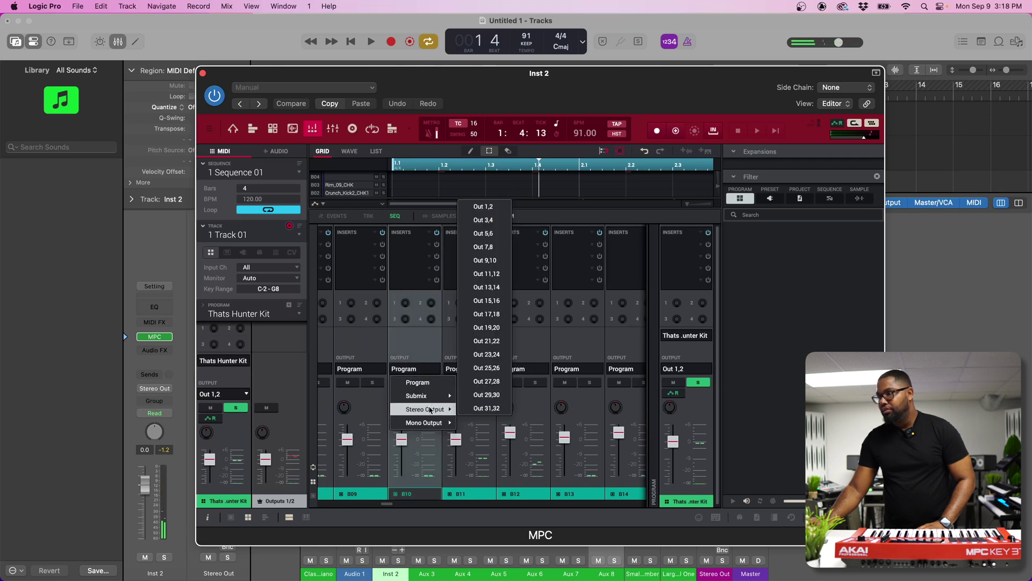
{"action": "left_click", "coordinate": [491, 257]}
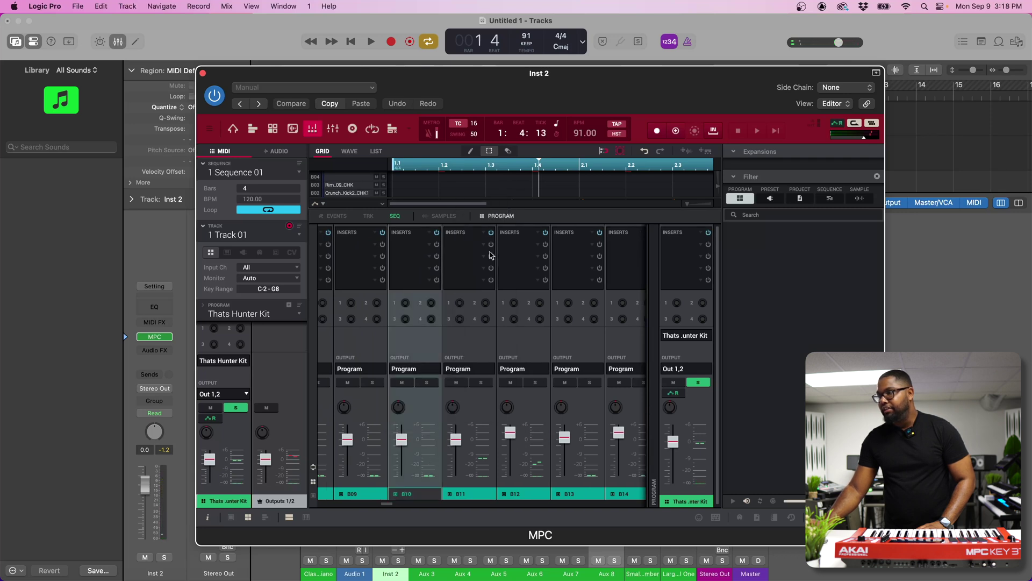
{"action": "left_click", "coordinate": [469, 370]}
{"action": "mouse_move", "coordinate": [492, 396]}
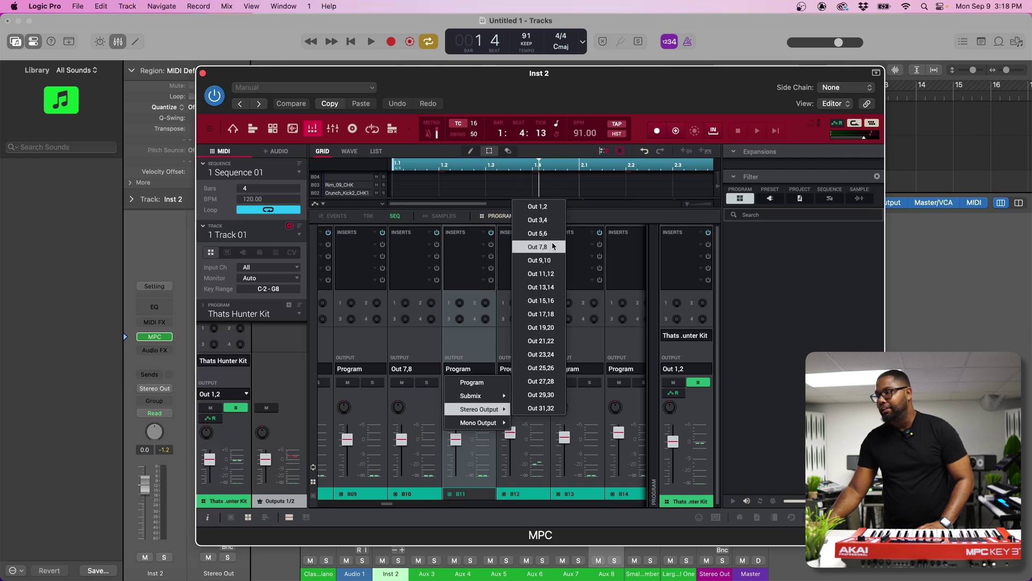
{"action": "left_click", "coordinate": [552, 245]}
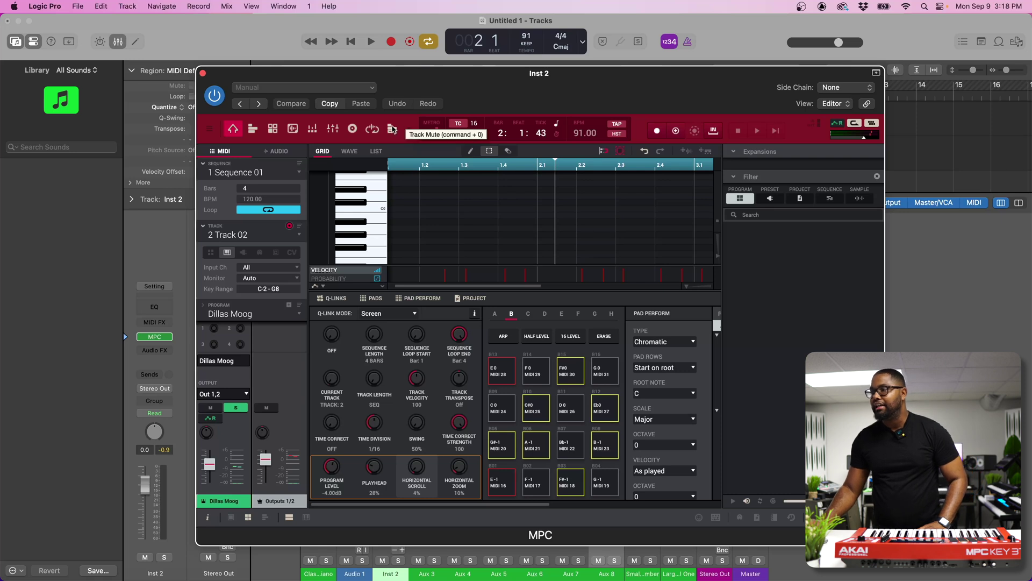
Show the Dillas Moog program in the pad mixer, check its signal during playback, and route KG 1 to stereo output Out 9,10
{"action": "left_click", "coordinate": [311, 131]}
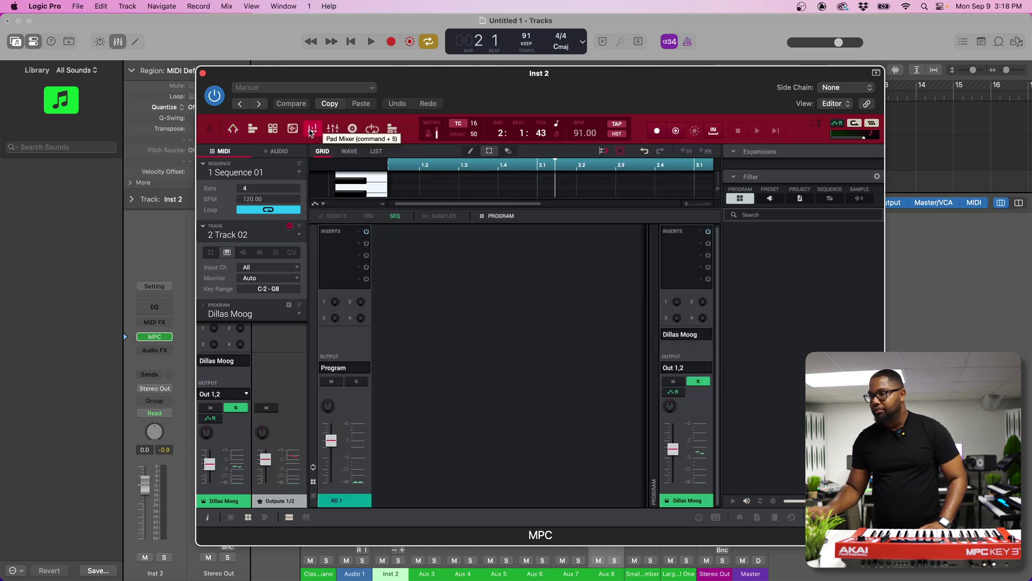
{"action": "key", "text": "space"}
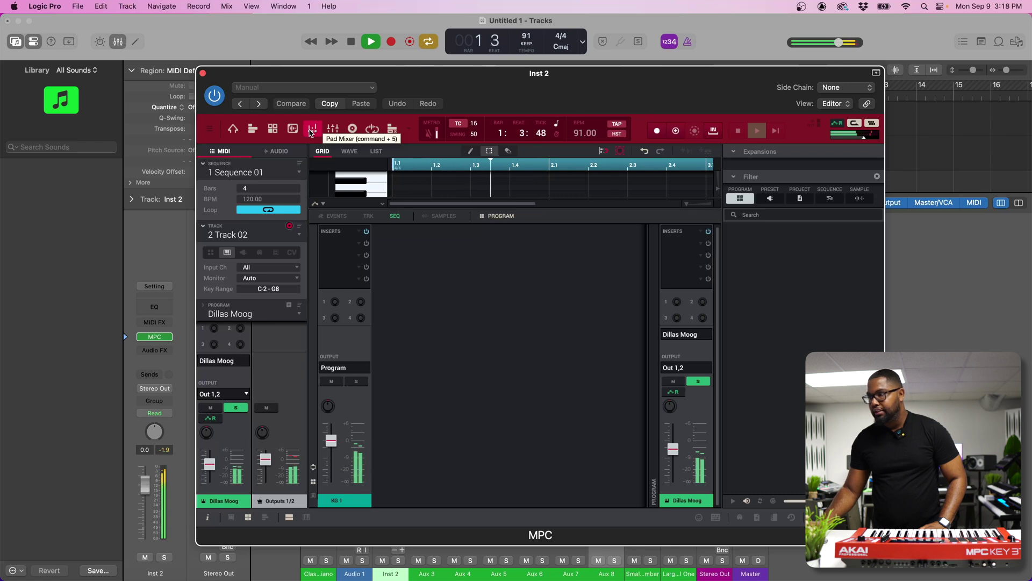
{"action": "key", "text": "space"}
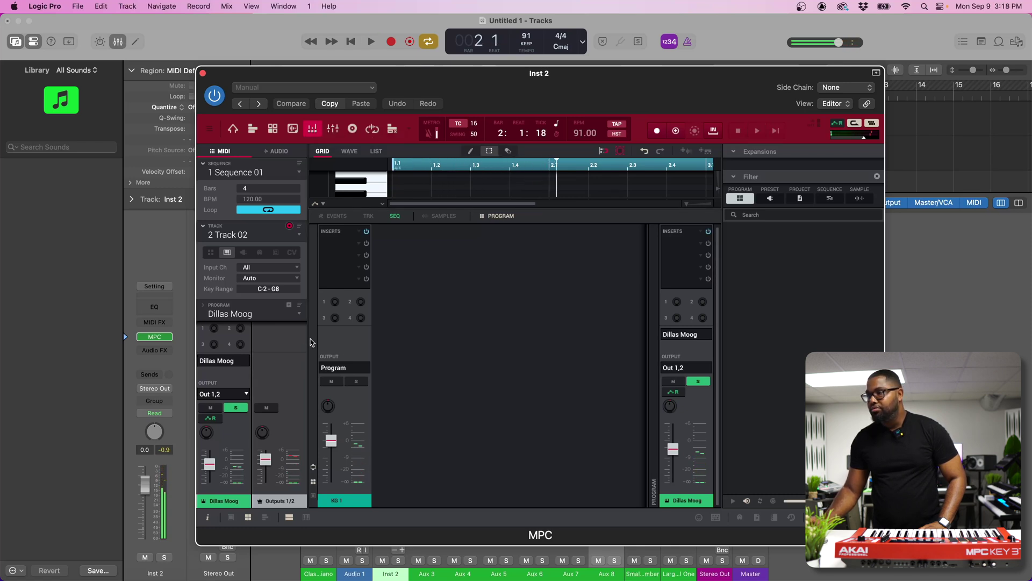
{"action": "left_click", "coordinate": [349, 368]}
{"action": "mouse_move", "coordinate": [366, 395]}
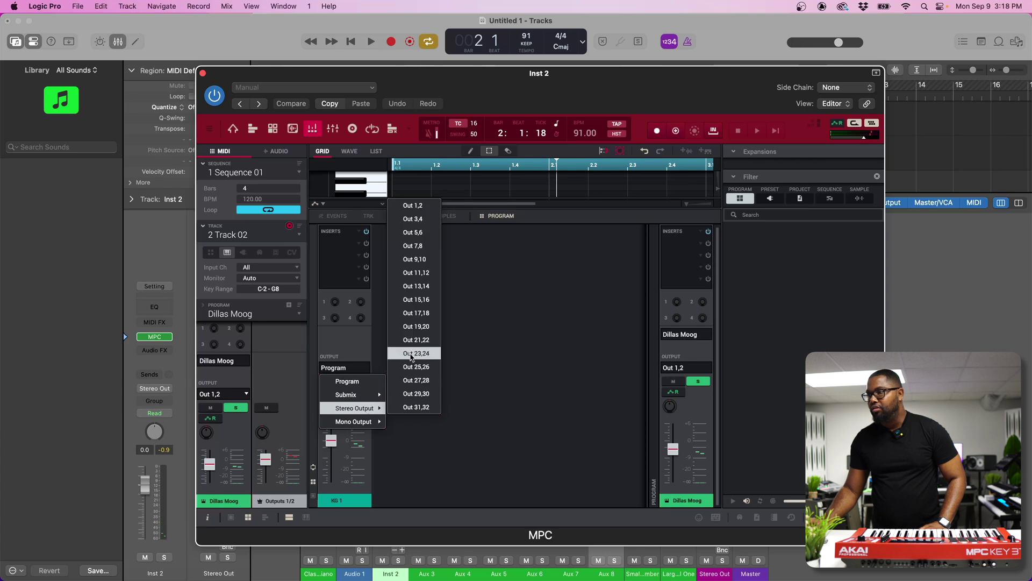
{"action": "left_click", "coordinate": [425, 261]}
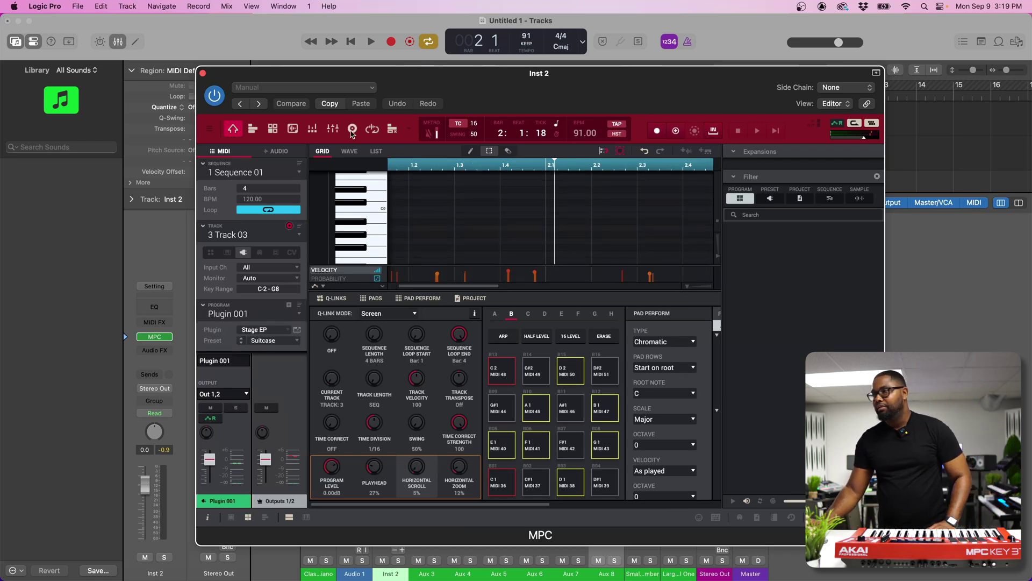
Route the Plugin 001 program to stereo output Out 11,12 in the MPC channel mixer
{"action": "left_click", "coordinate": [332, 128]}
{"action": "scroll", "coordinate": [482, 333], "scroll_direction": "right", "scroll_amount": 4}
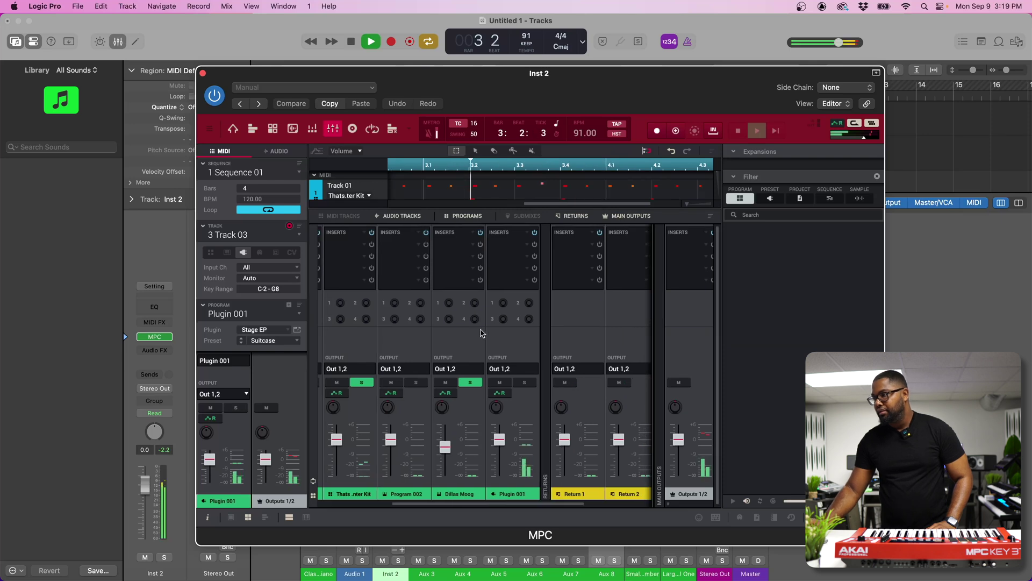
{"action": "left_click", "coordinate": [509, 371]}
{"action": "mouse_move", "coordinate": [526, 401]}
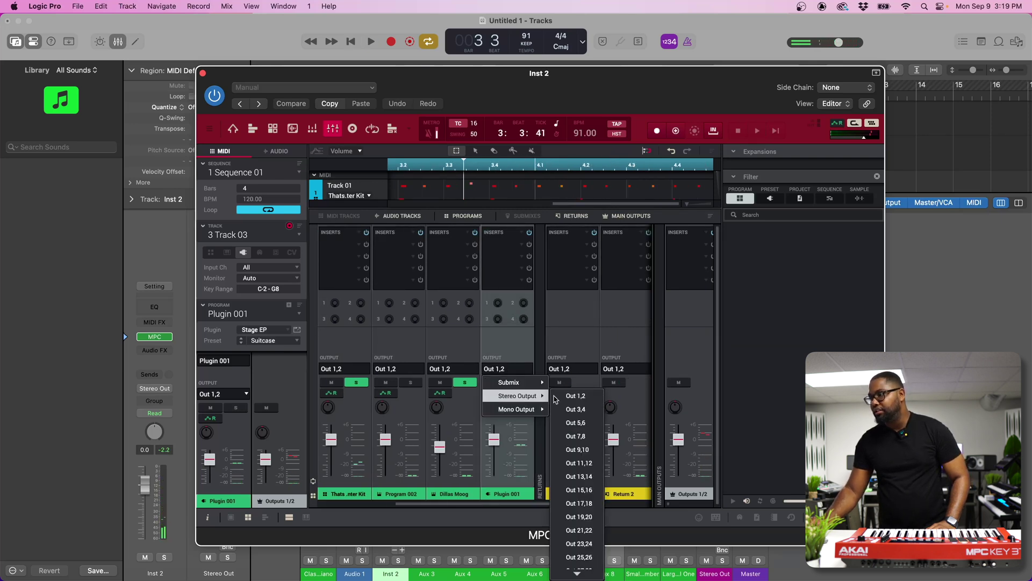
{"action": "left_click", "coordinate": [590, 463]}
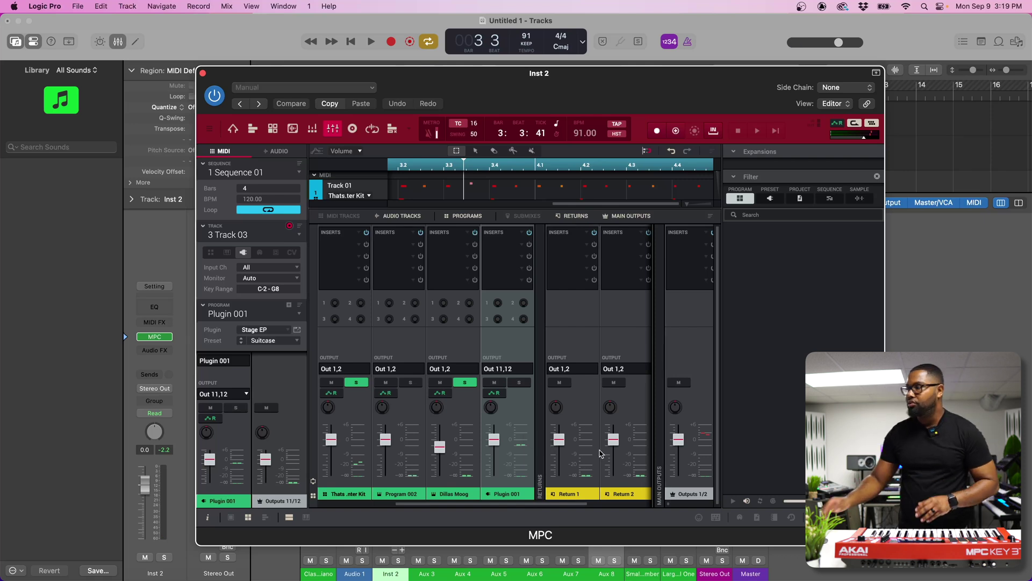
Close the MPC instrument window, play the sequence, and rename the Aux 3 channel as Kick
{"action": "left_click", "coordinate": [203, 74]}
{"action": "key", "text": "space"}
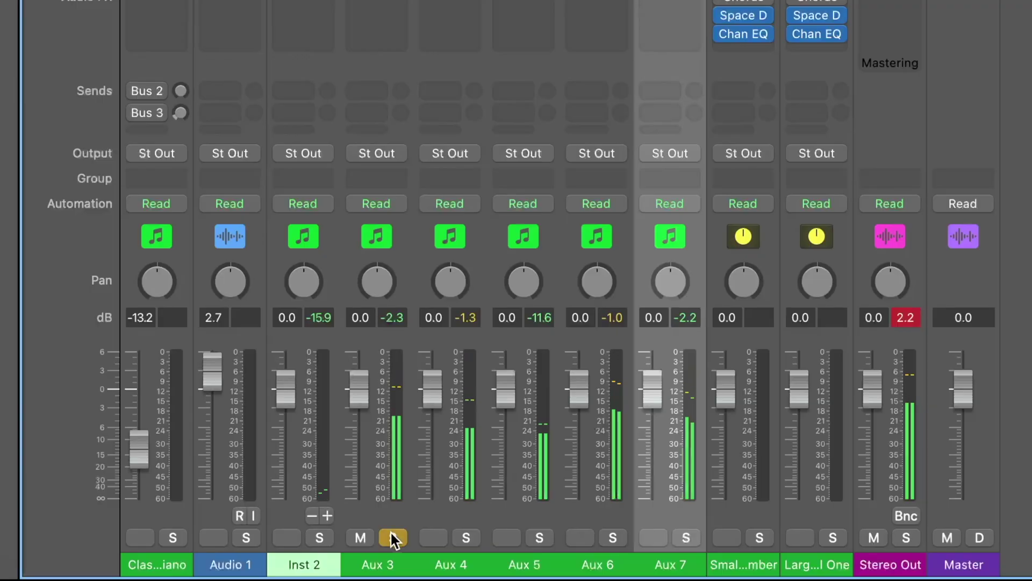
{"action": "left_click", "coordinate": [433, 560]}
{"action": "left_click", "coordinate": [427, 575]}
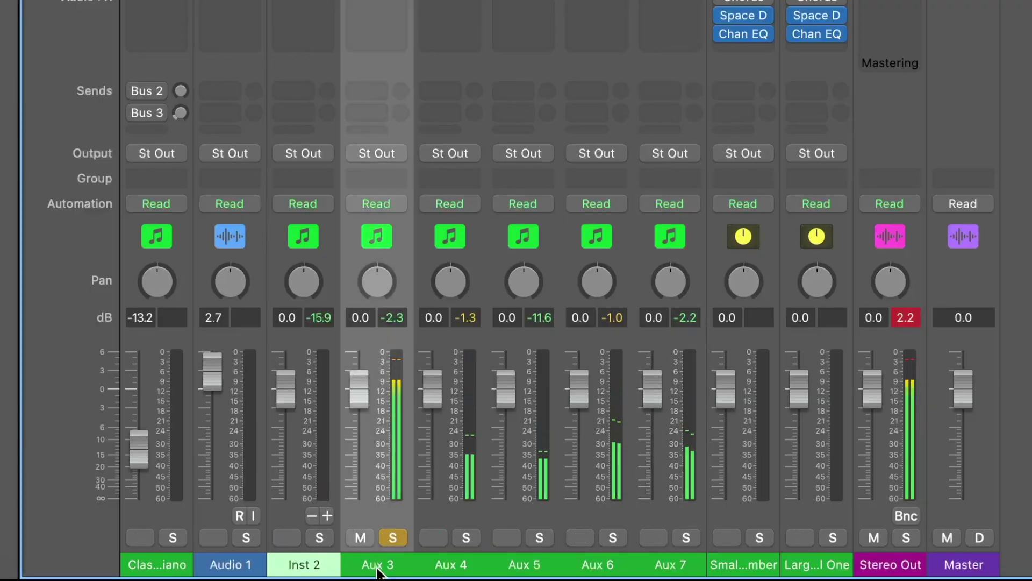
{"action": "double_click", "coordinate": [378, 571]}
{"action": "type", "text": "Kick"}
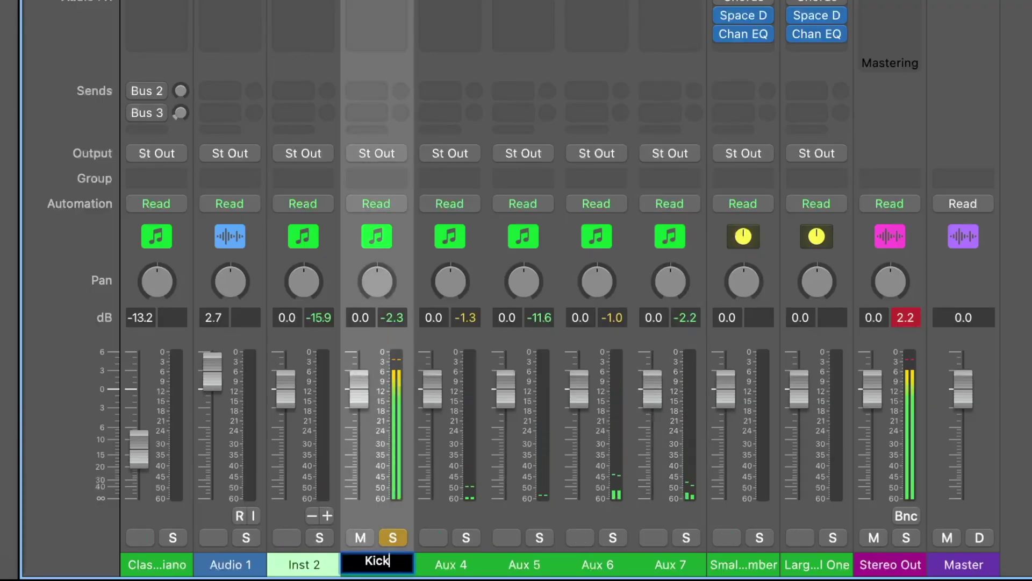
{"action": "key", "text": "Return"}
Solo Aux 4 in place of Kick to hear it, rename it as Snare, and turn its solo off
{"action": "left_click", "coordinate": [466, 538]}
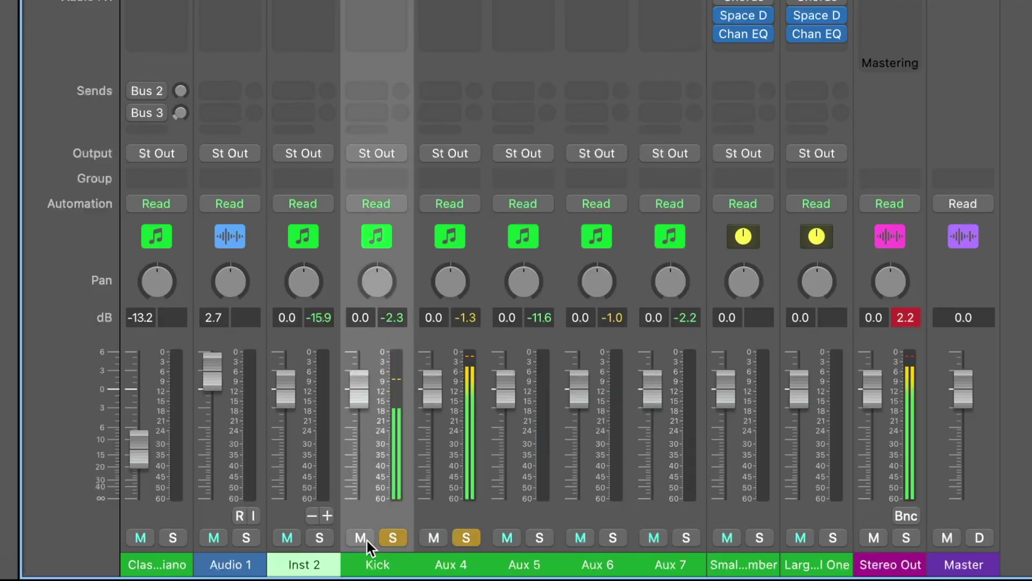
{"action": "left_click", "coordinate": [392, 537]}
{"action": "double_click", "coordinate": [450, 564]}
{"action": "type", "text": "S"}
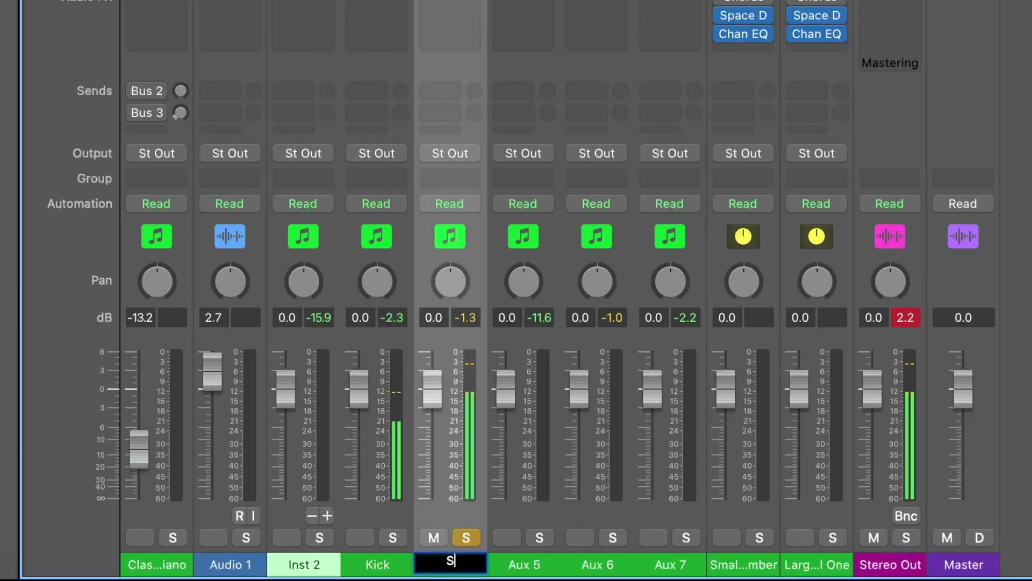
{"action": "type", "text": "nare"}
{"action": "key", "text": "Return"}
{"action": "left_click", "coordinate": [466, 537]}
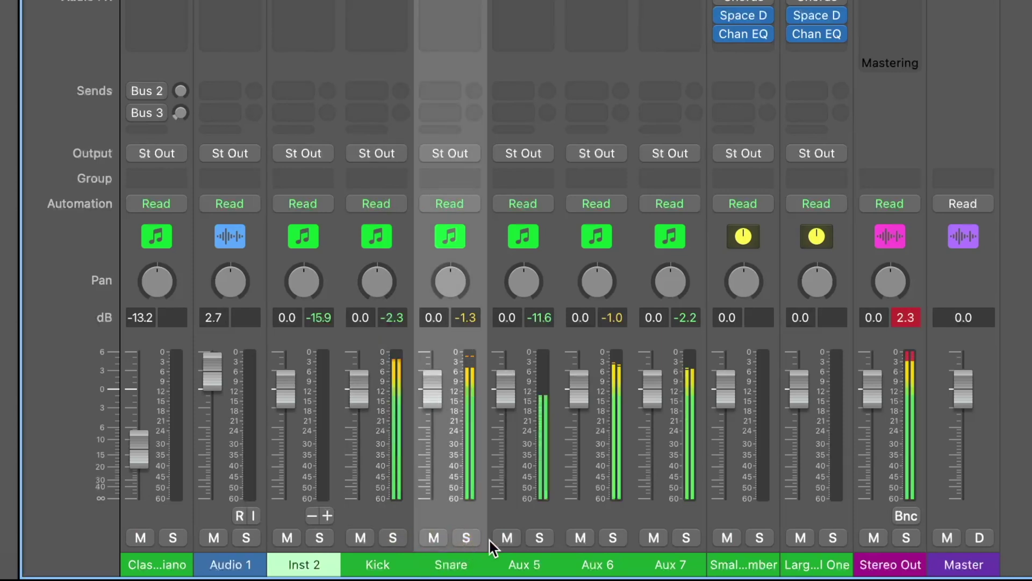
Solo the Aux 5 channel and rename it as HiHat
{"action": "left_click", "coordinate": [540, 537]}
{"action": "double_click", "coordinate": [535, 565]}
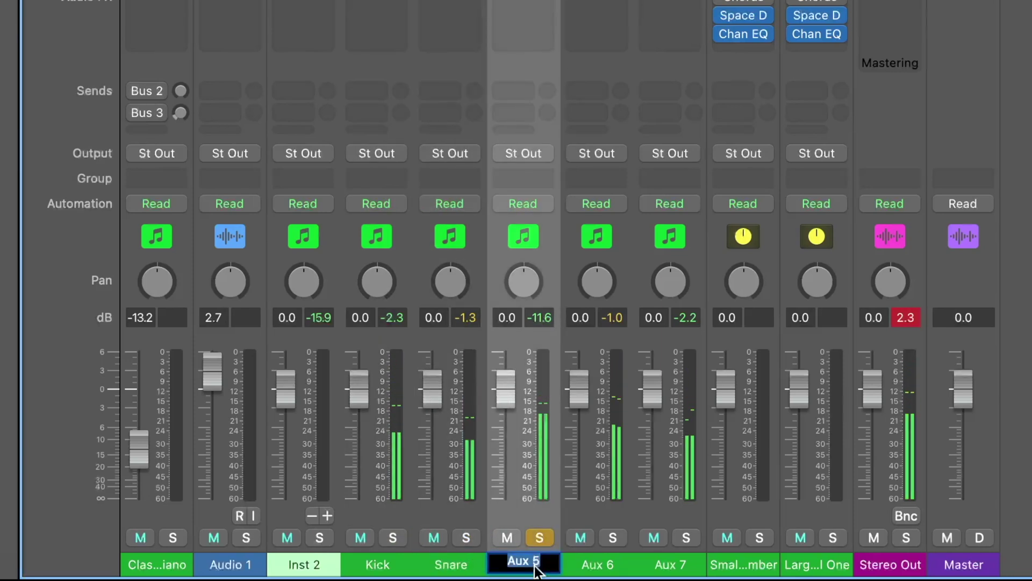
{"action": "type", "text": "HiHat"}
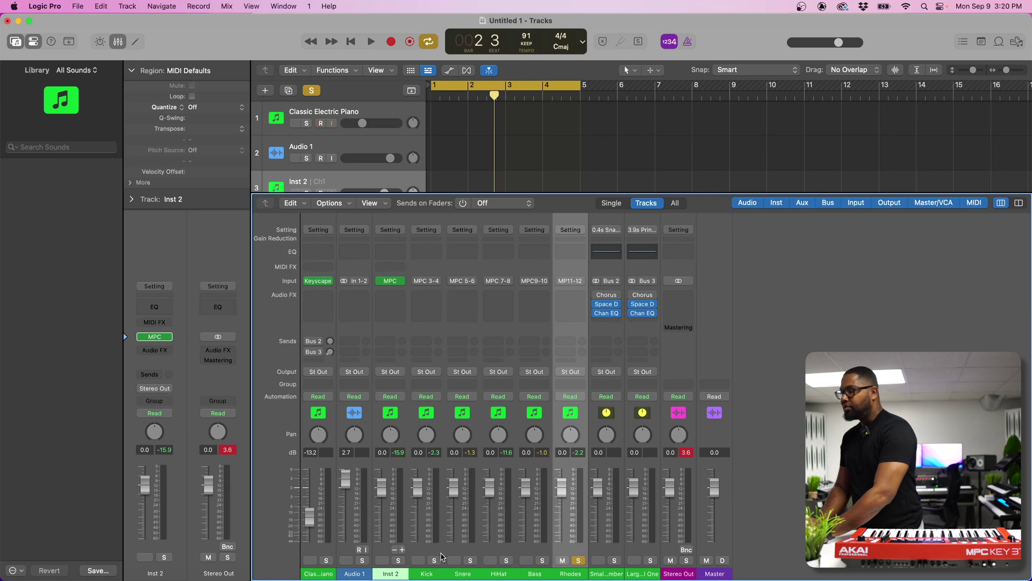
Create arrangement tracks for the five mixer channels from Kick through Rhodes
{"action": "left_click", "coordinate": [428, 573]}
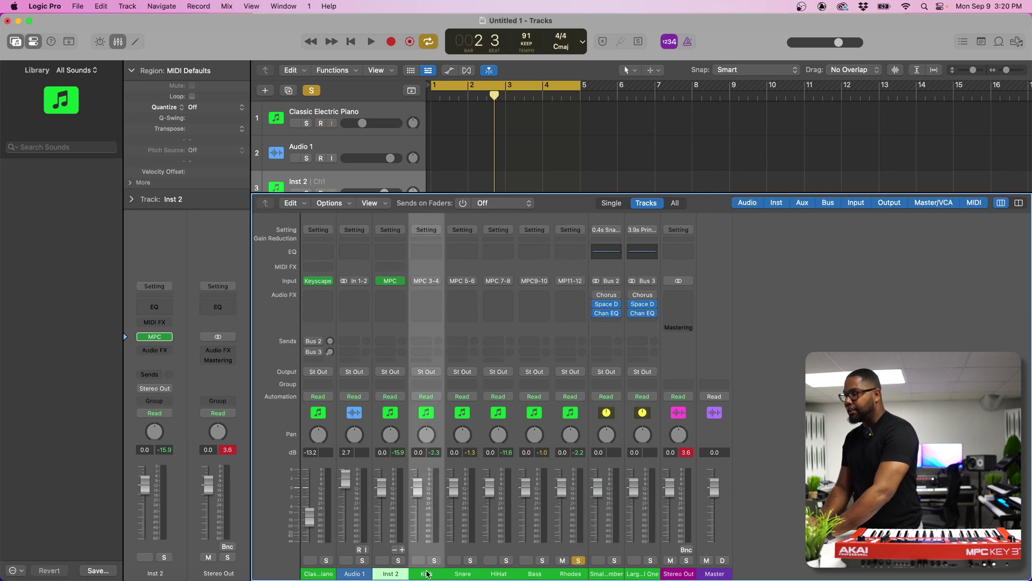
{"action": "left_click", "coordinate": [572, 575], "text": "shift"}
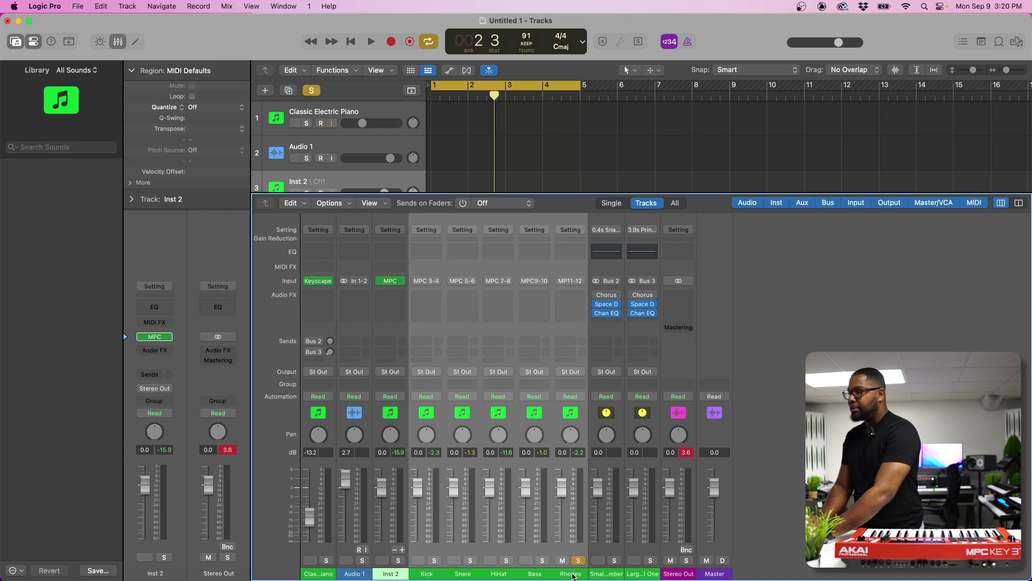
{"action": "right_click", "coordinate": [573, 575]}
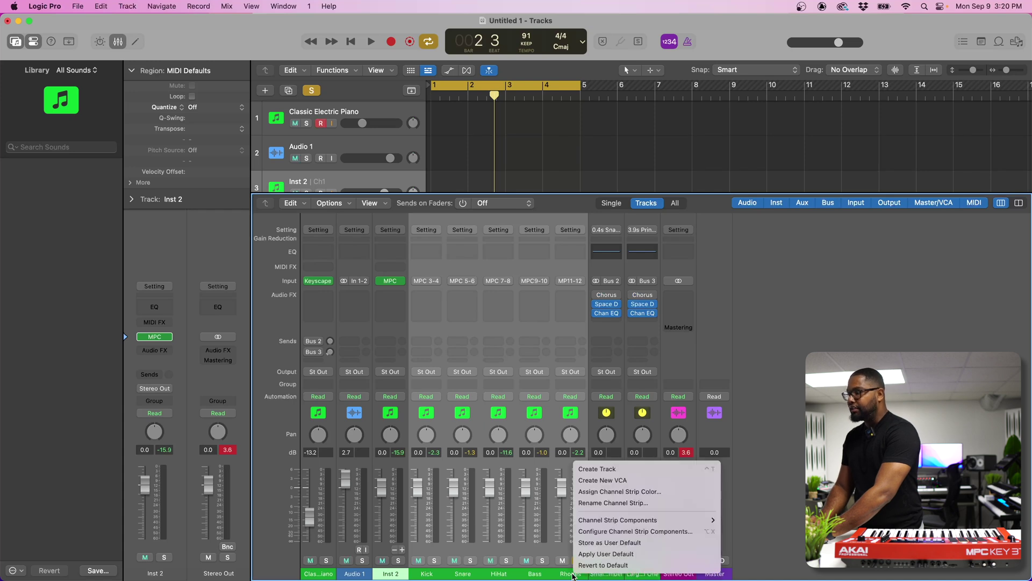
{"action": "left_click", "coordinate": [630, 471]}
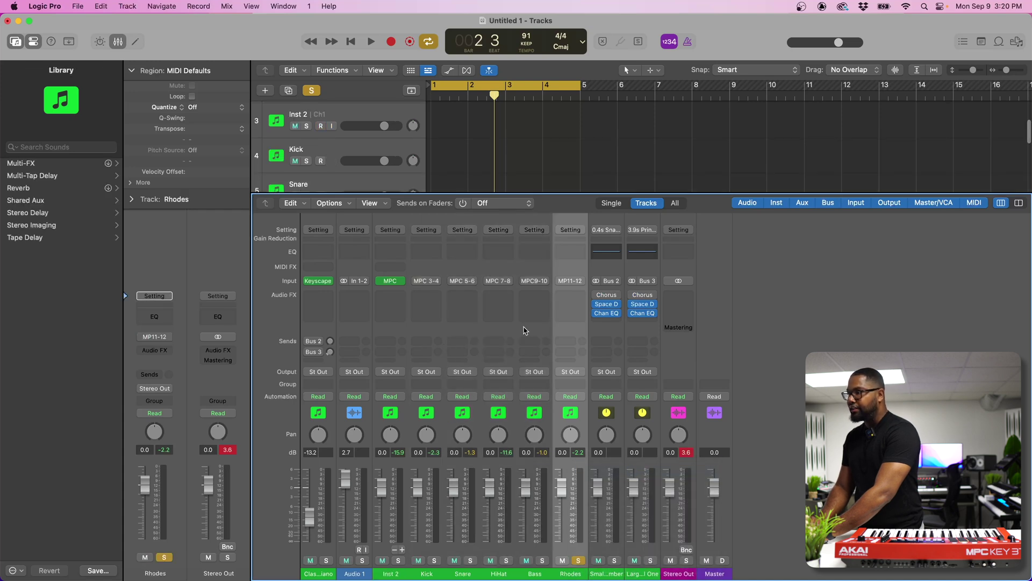
Hide the mixer, turn off solo on the Rhodes track, and play all the tracks together
{"action": "key", "text": "x"}
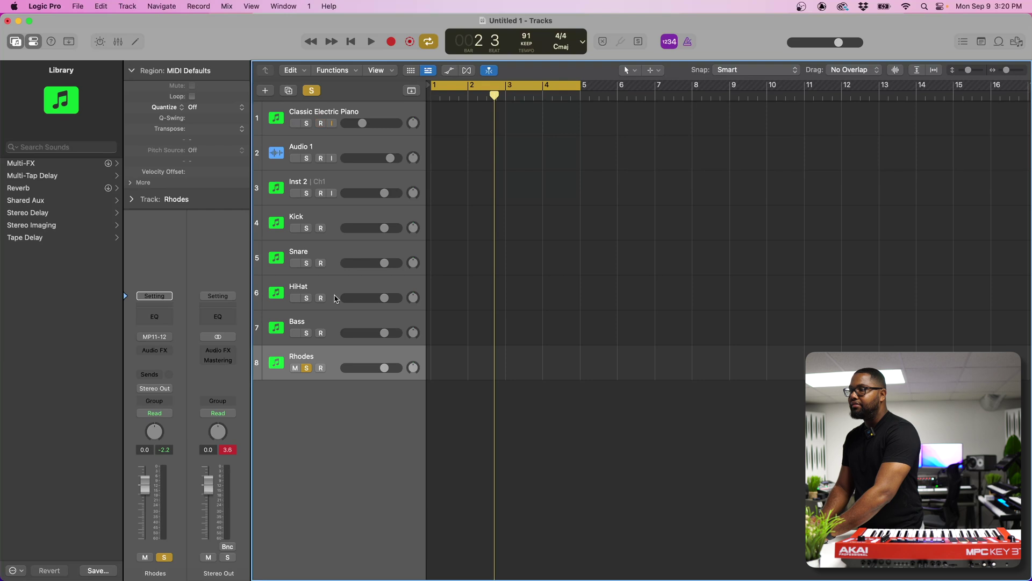
{"action": "left_click", "coordinate": [307, 368]}
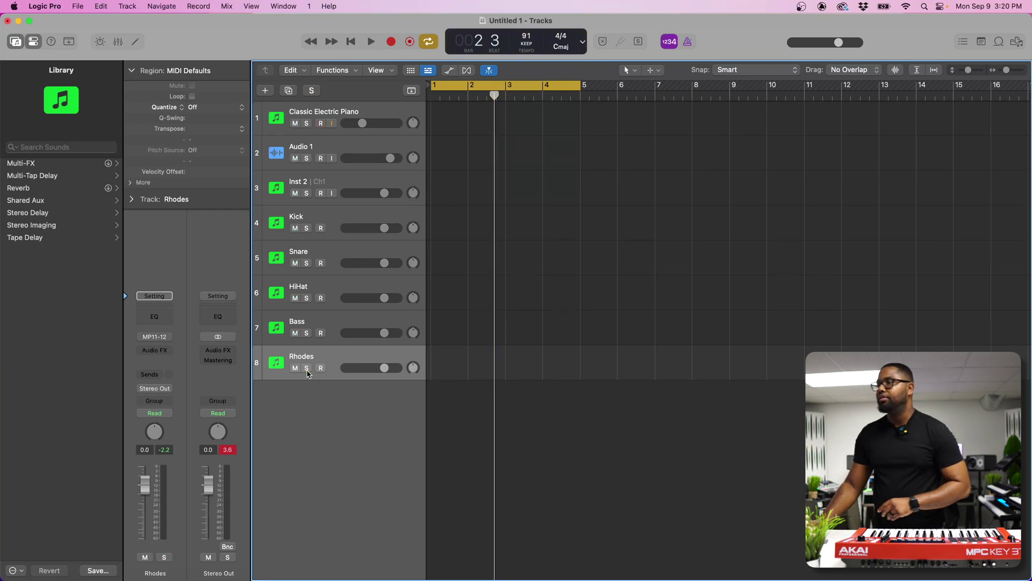
{"action": "key", "text": "space"}
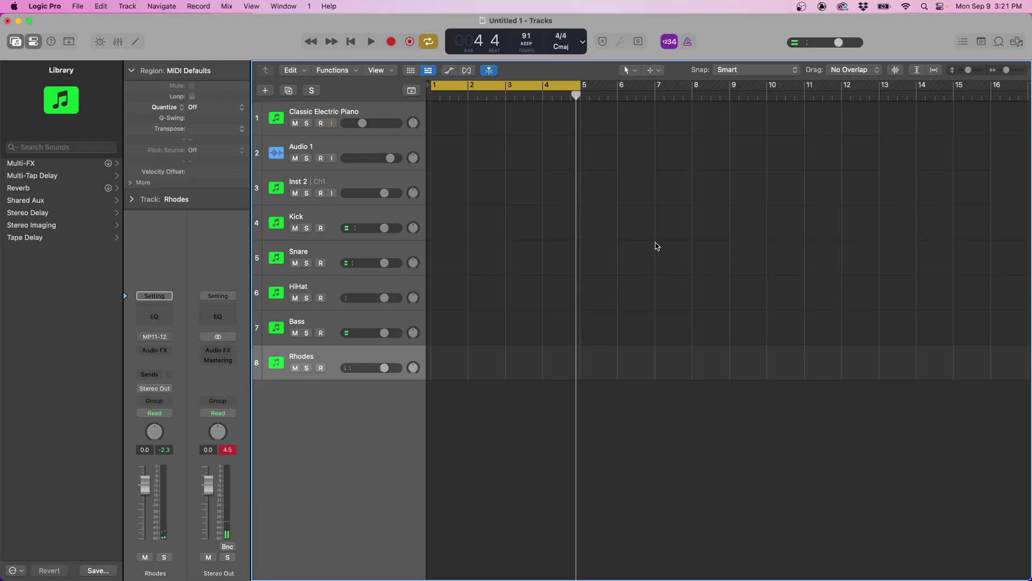
Shorten the project by moving its end marker back to about bar 32
{"action": "key", "text": "super+Left"}
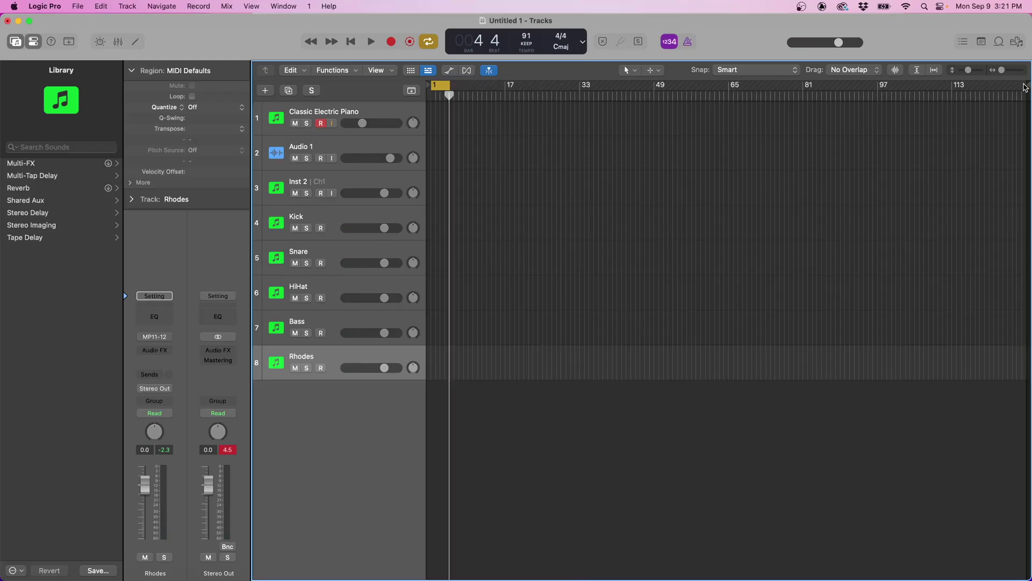
{"action": "mouse_move", "coordinate": [1026, 85]}
{"action": "left_mouse_down"}
{"action": "mouse_move", "coordinate": [891, 99]}
{"action": "mouse_move", "coordinate": [576, 92]}
{"action": "left_mouse_up"}
{"action": "scroll", "coordinate": [559, 135], "scroll_direction": "up", "scroll_amount": 5}
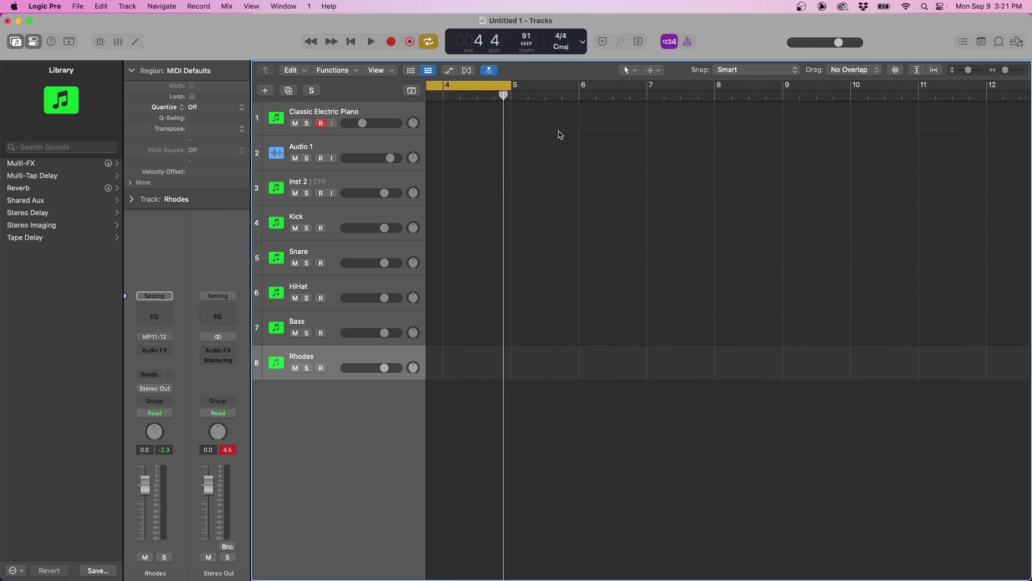
{"action": "scroll", "coordinate": [431, 173], "scroll_direction": "down", "scroll_amount": 3}
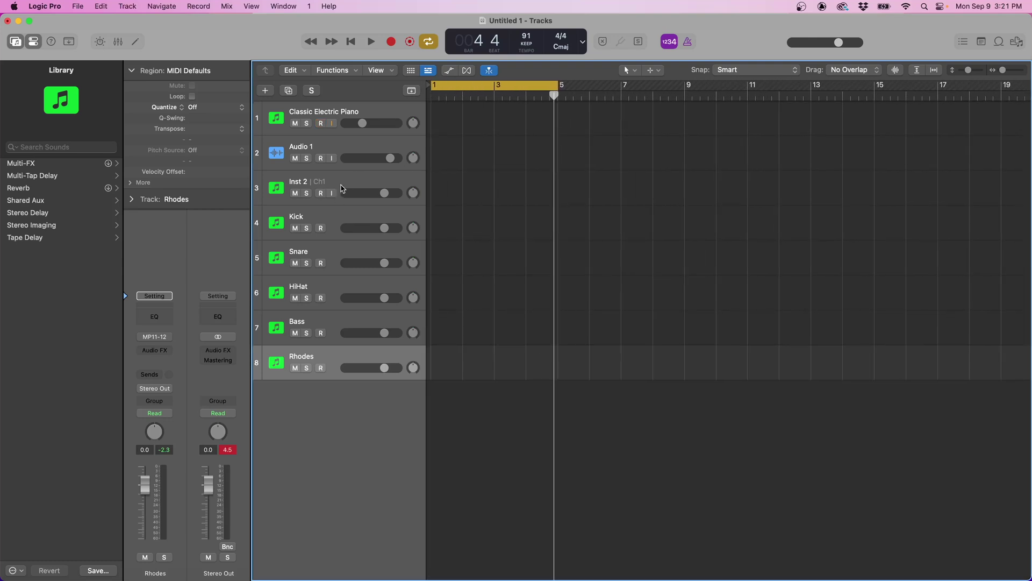
Bounce the Kick, Snare, HiHat, Bass and Rhodes tracks in place to new tracks, including volume and pan automation
{"action": "left_click", "coordinate": [334, 225]}
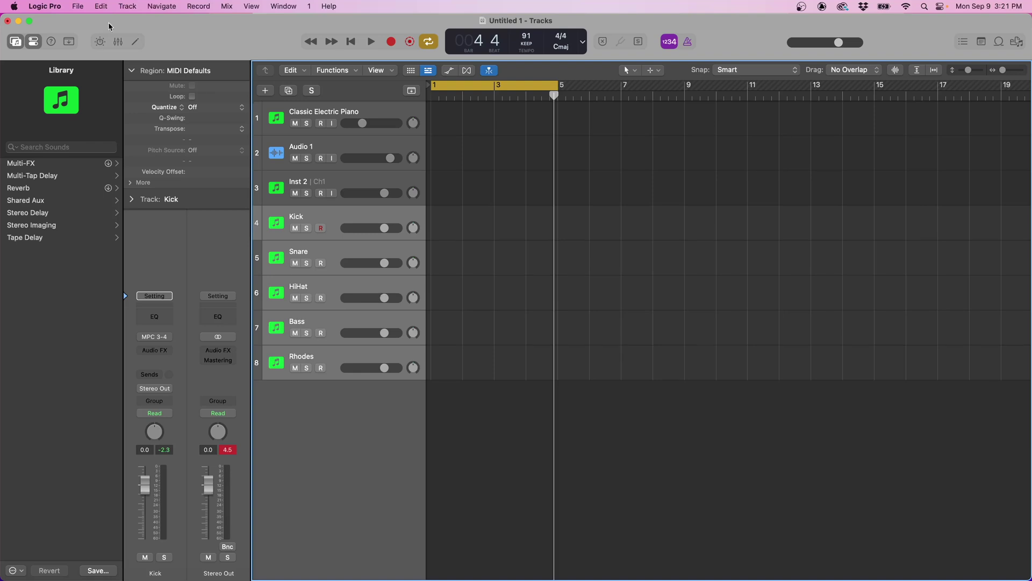
{"action": "left_click", "coordinate": [84, 7]}
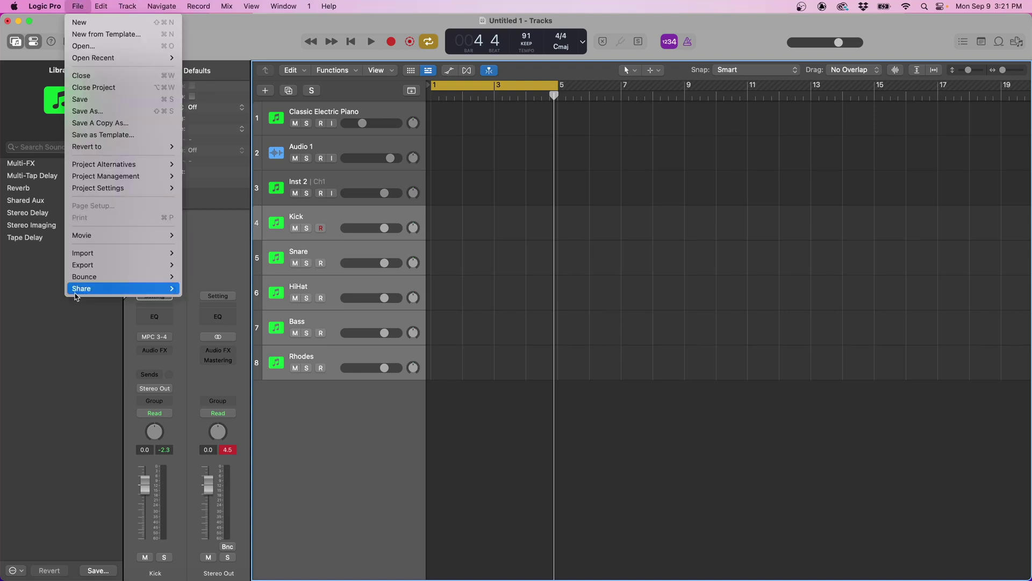
{"action": "mouse_move", "coordinate": [88, 278]}
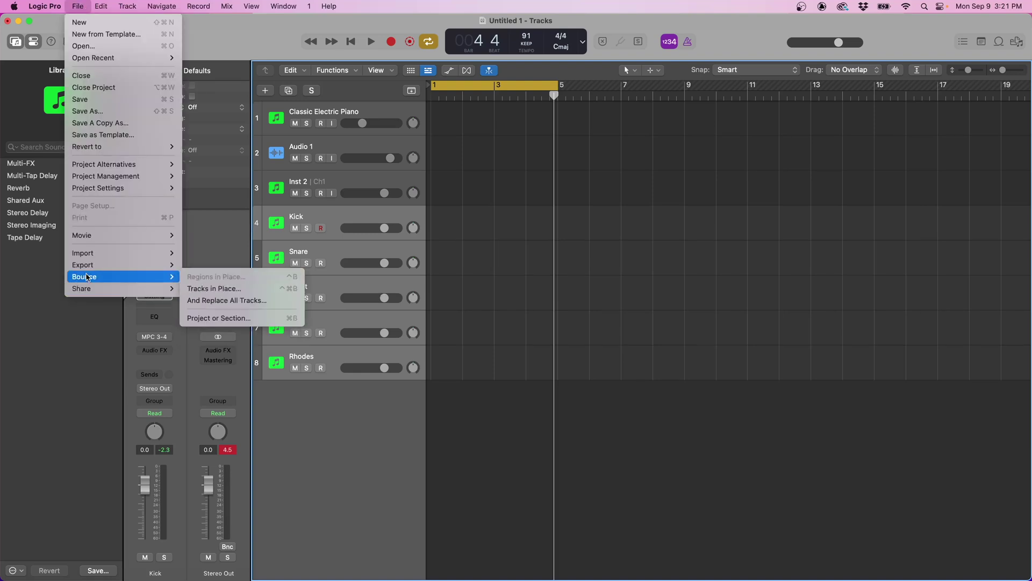
{"action": "left_click", "coordinate": [219, 288]}
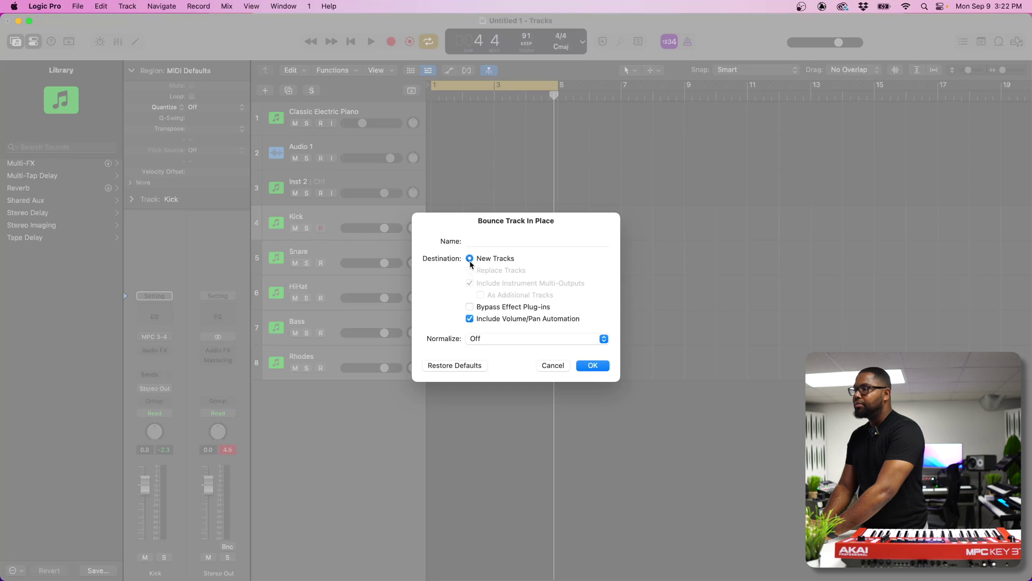
{"action": "left_click", "coordinate": [592, 367]}
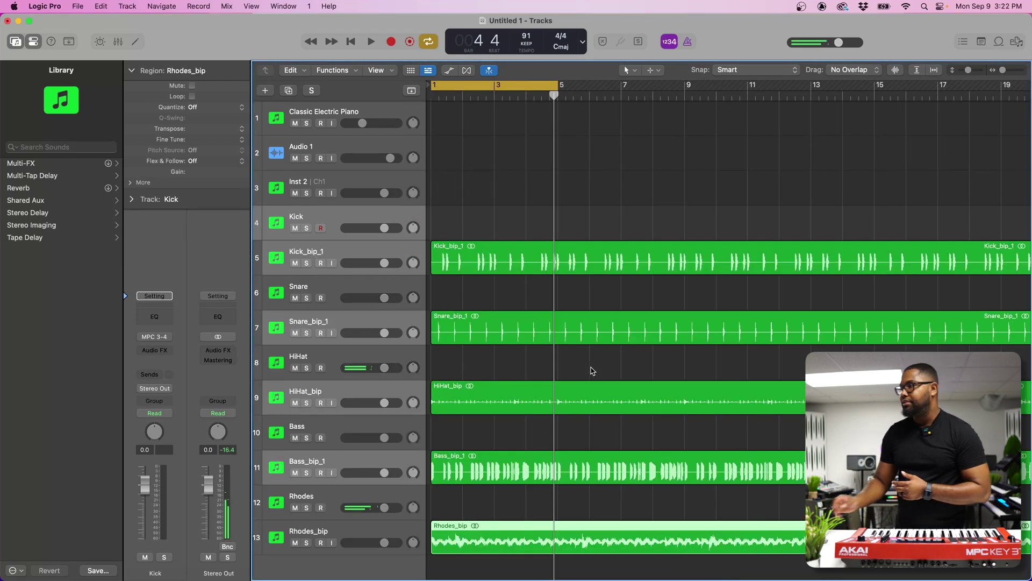
Group the five bounced Kick, Snare, HiHat, Bass and Rhodes tracks together below the original Rhodes track
{"action": "scroll", "coordinate": [597, 361], "scroll_direction": "down", "scroll_amount": 3}
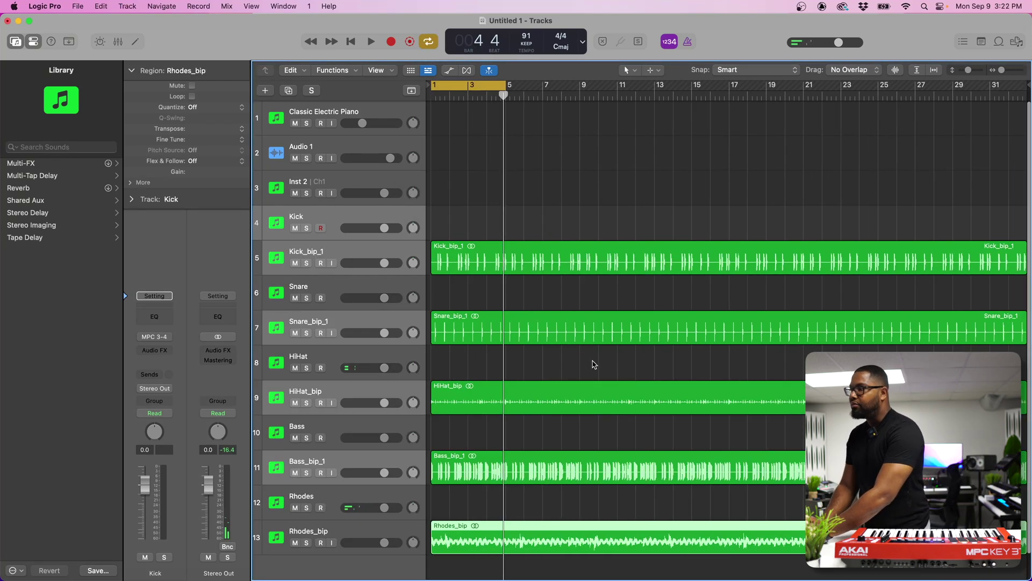
{"action": "scroll", "coordinate": [594, 365], "scroll_direction": "down", "scroll_amount": 1}
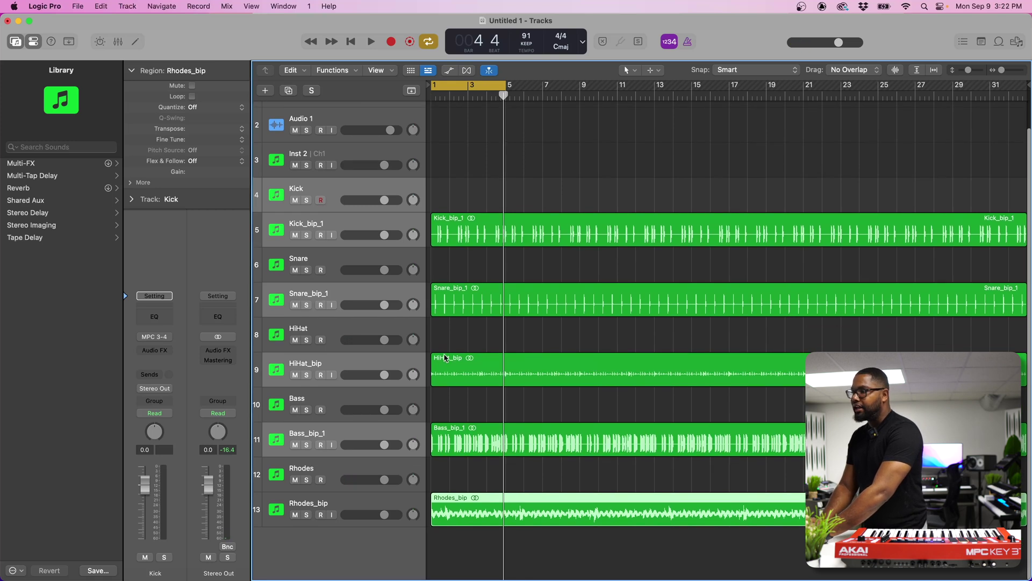
{"action": "left_click", "coordinate": [349, 225]}
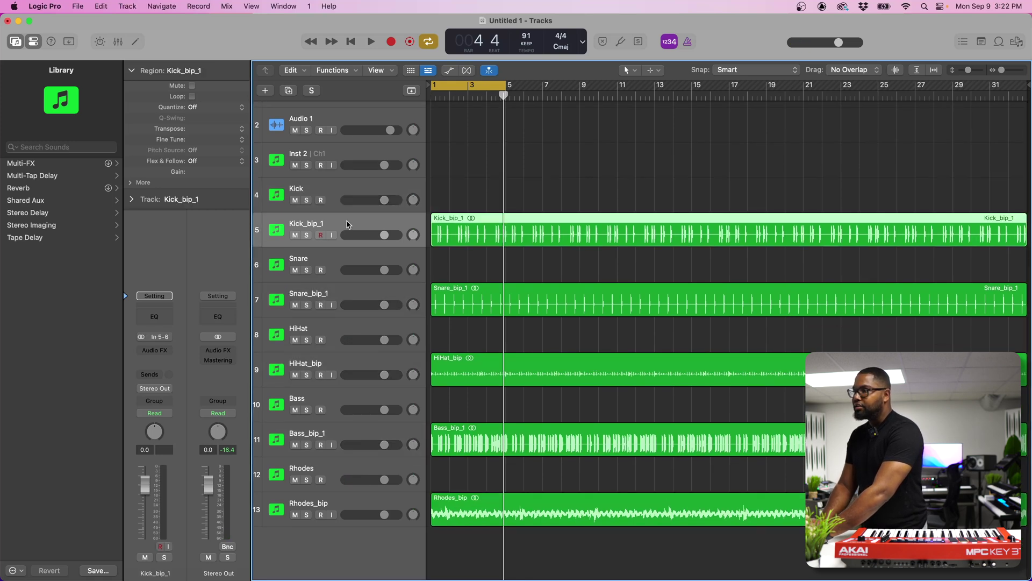
{"action": "left_click", "coordinate": [337, 289], "text": "shift"}
{"action": "left_click", "coordinate": [333, 367], "text": "shift"}
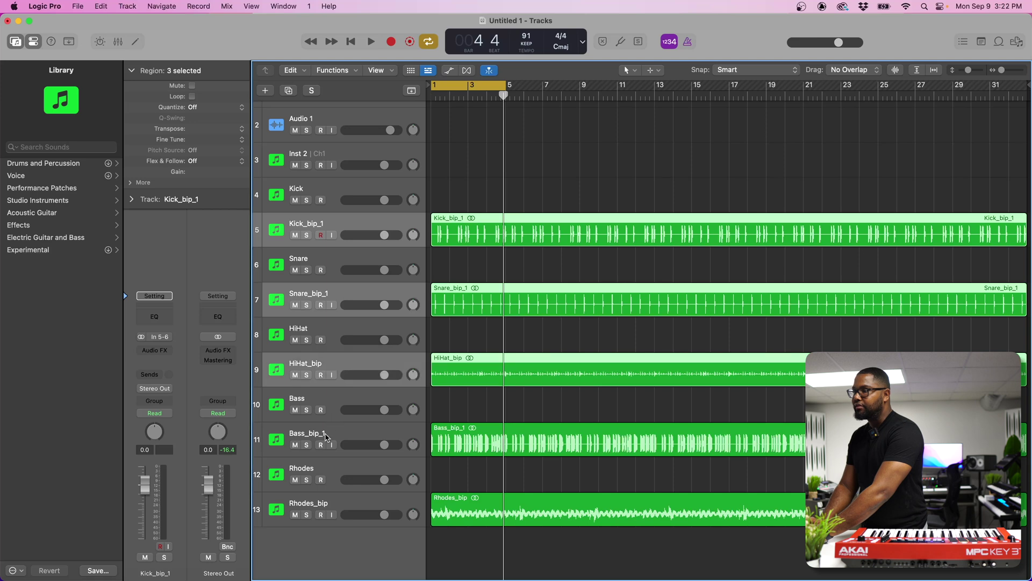
{"action": "left_click", "coordinate": [326, 437], "text": "shift"}
{"action": "left_click", "coordinate": [324, 502], "text": "shift"}
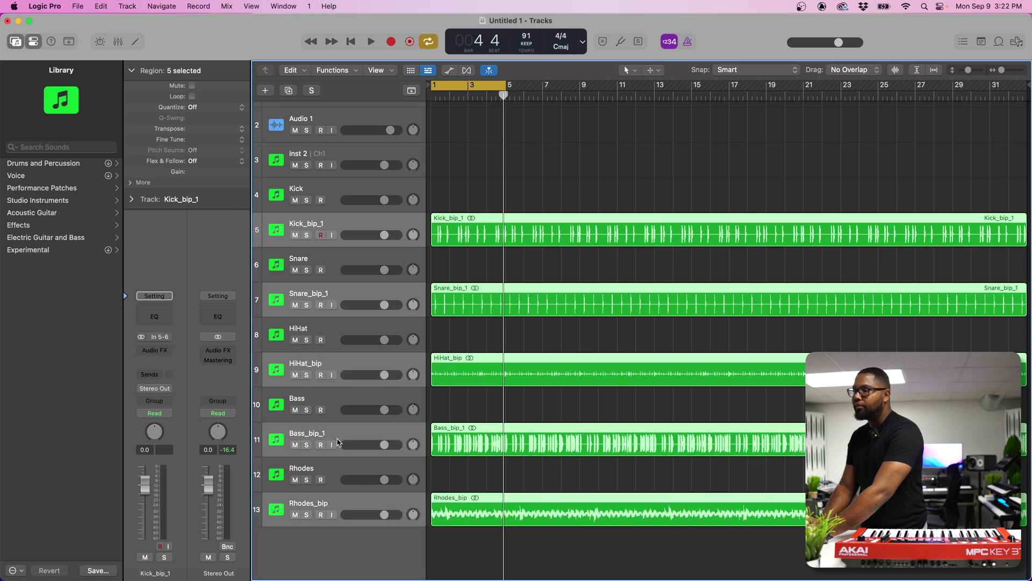
{"action": "left_click_drag", "start_coordinate": [338, 442], "coordinate": [344, 501]}
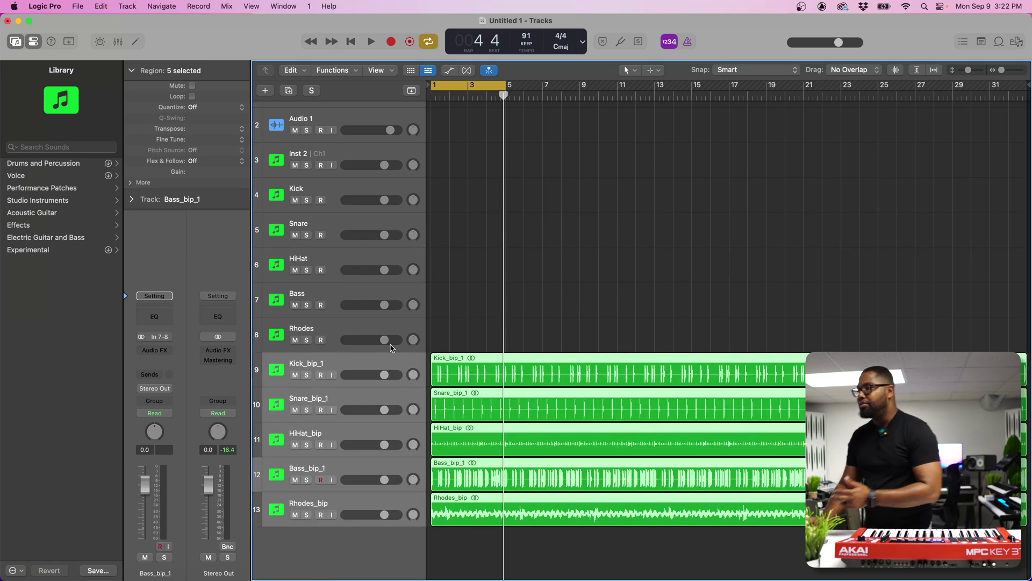
Solo the five bounced tracks and play them back to check the audio
{"action": "left_click", "coordinate": [307, 374]}
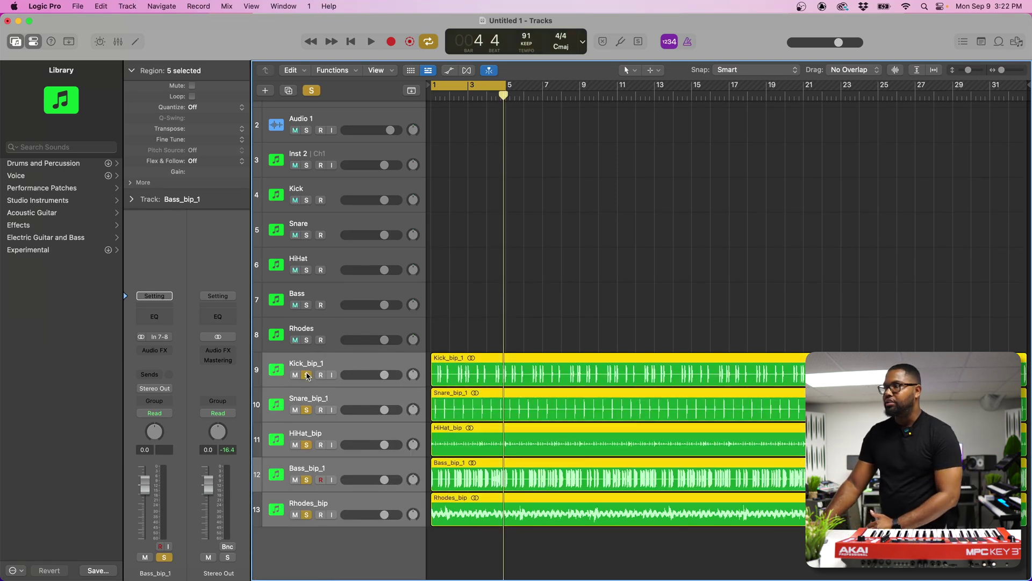
{"action": "key", "text": "space"}
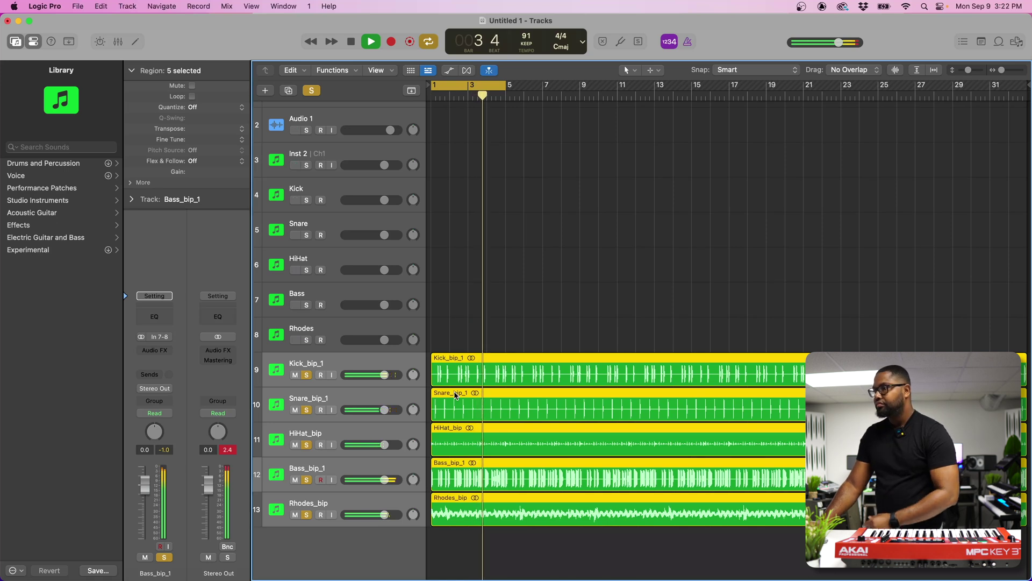
{"action": "key", "text": "space"}
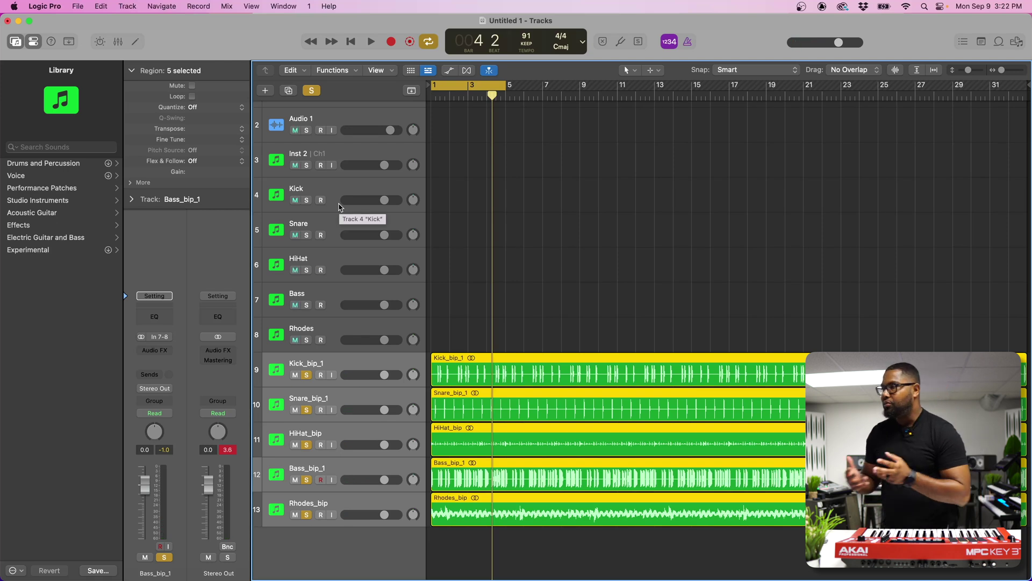
Mute the original tracks from Inst 2 through Rhodes and hide them from the arrangement
{"action": "left_click", "coordinate": [327, 156]}
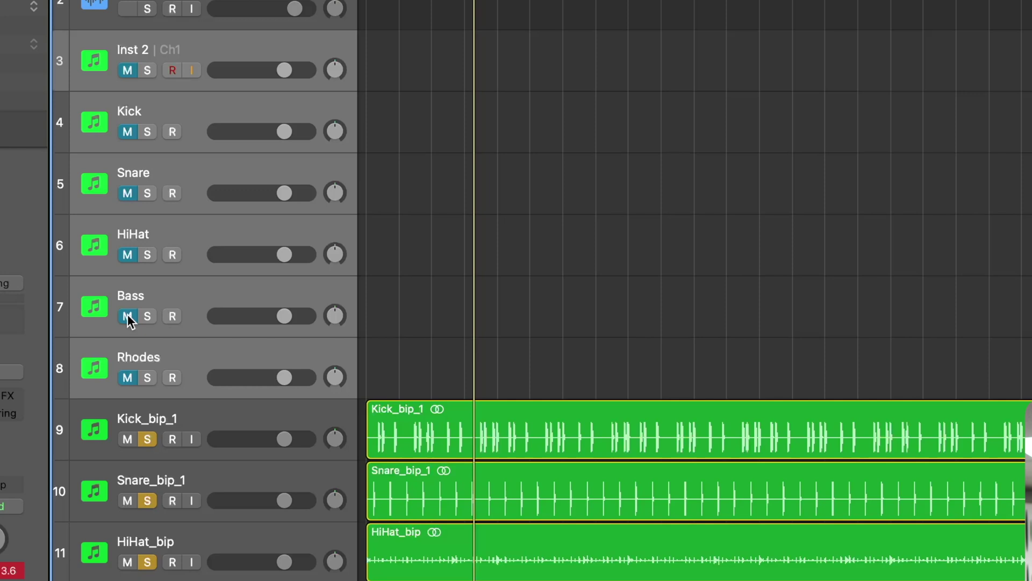
{"action": "key", "text": "h"}
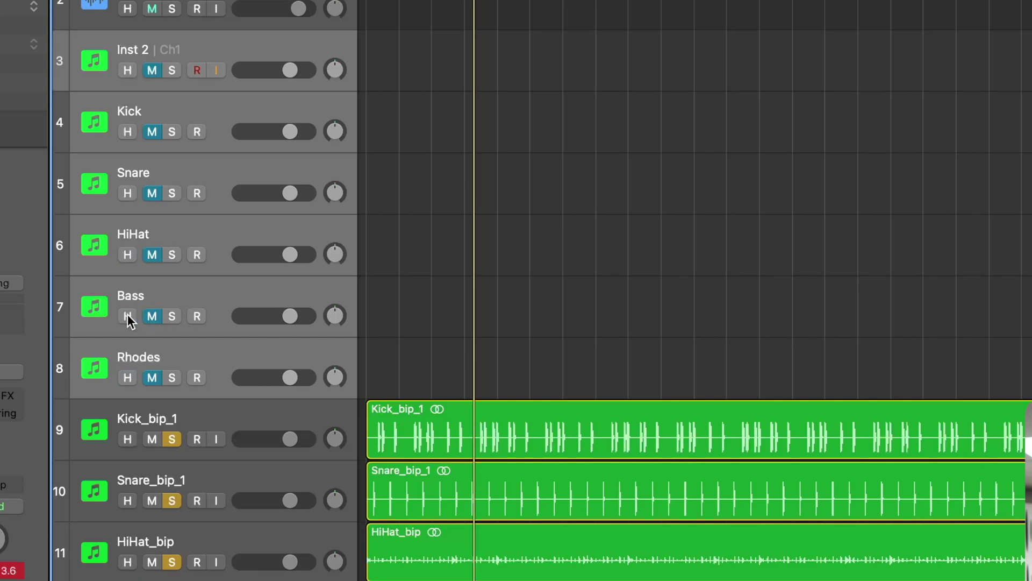
{"action": "left_click", "coordinate": [126, 69]}
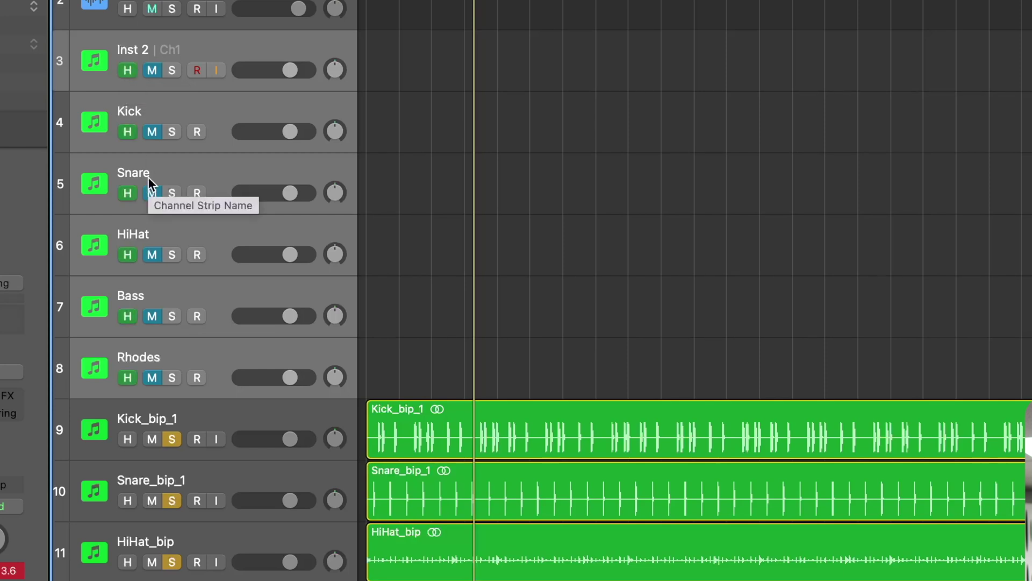
{"action": "key", "text": "h"}
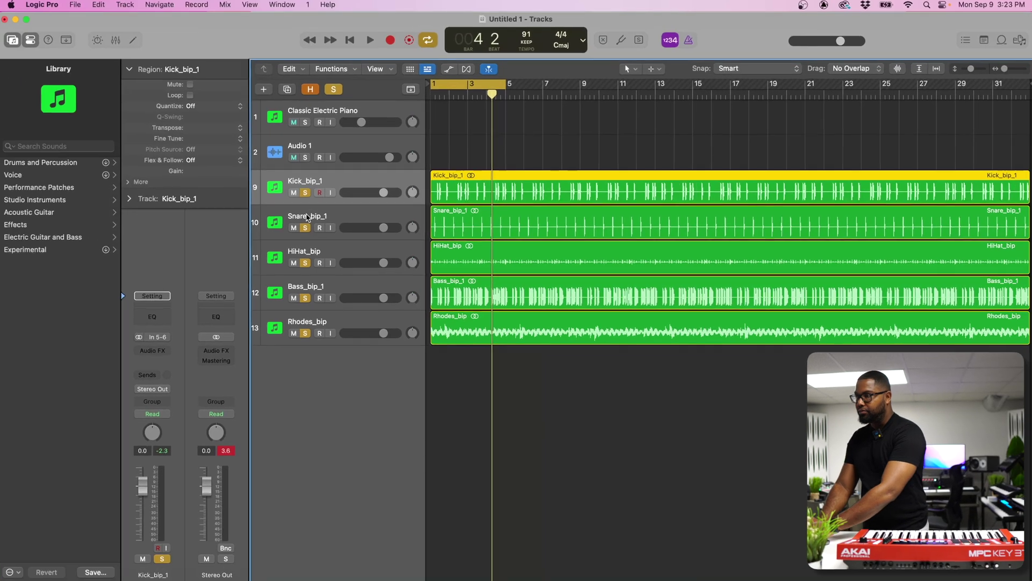
Turn off solo on all the bounced tracks and play them back with the original tracks hidden
{"action": "left_click", "coordinate": [327, 325]}
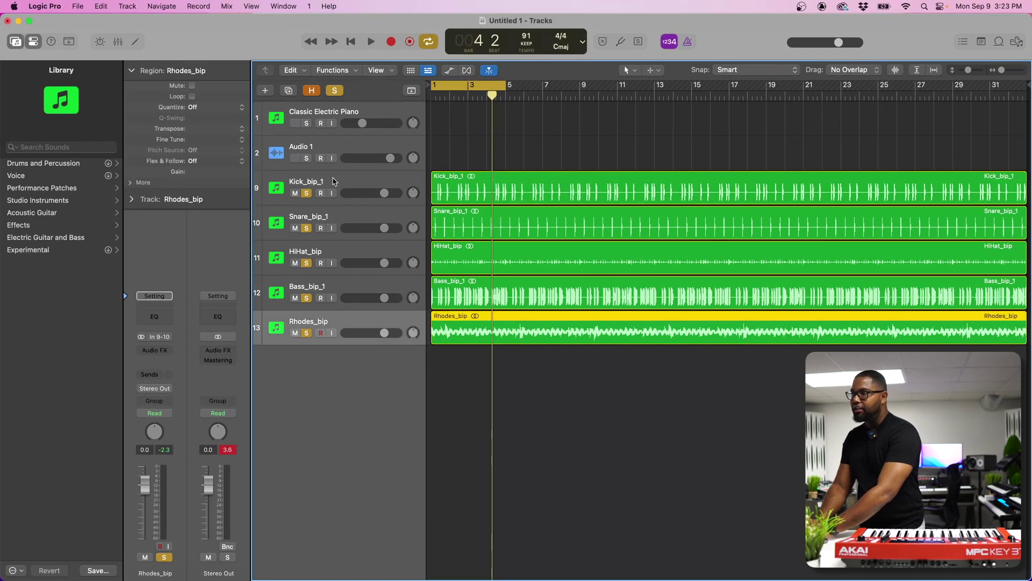
{"action": "left_click", "coordinate": [334, 181]}
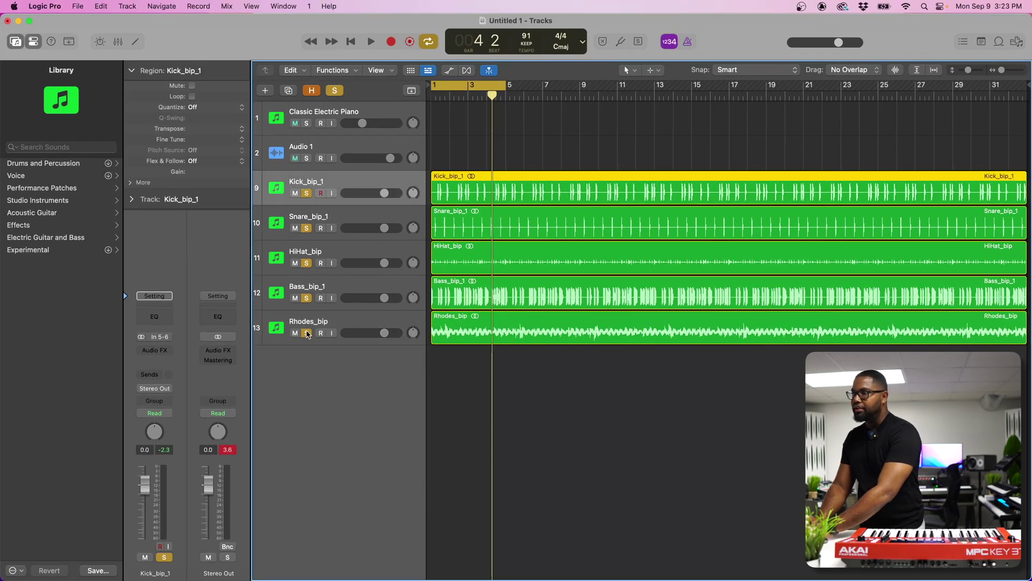
{"action": "left_click", "coordinate": [308, 333], "text": "alt"}
{"action": "key", "text": "space"}
{"action": "left_click", "coordinate": [305, 299], "text": "shift"}
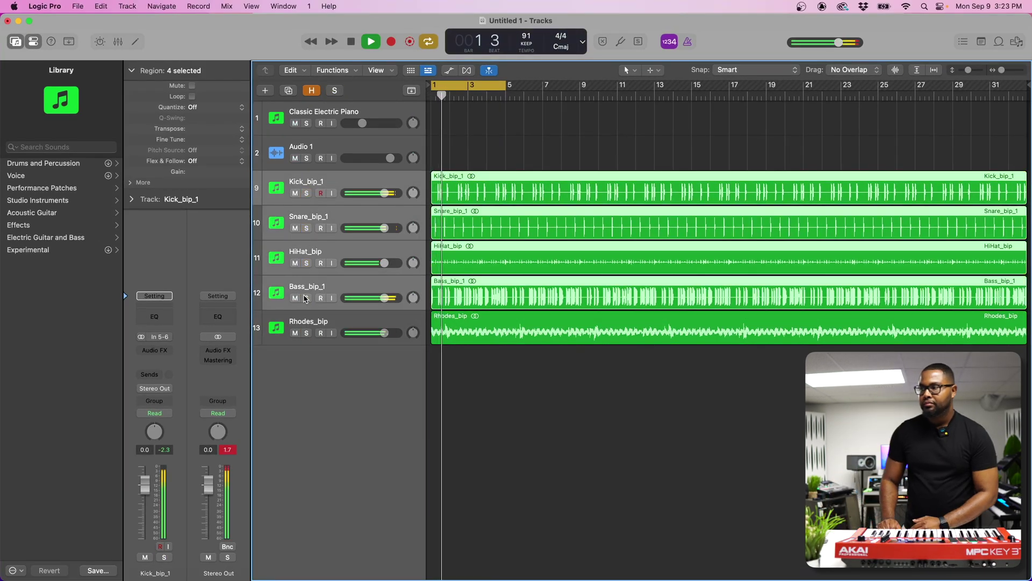
{"action": "key", "text": "space"}
{"action": "left_click", "coordinate": [457, 369]}
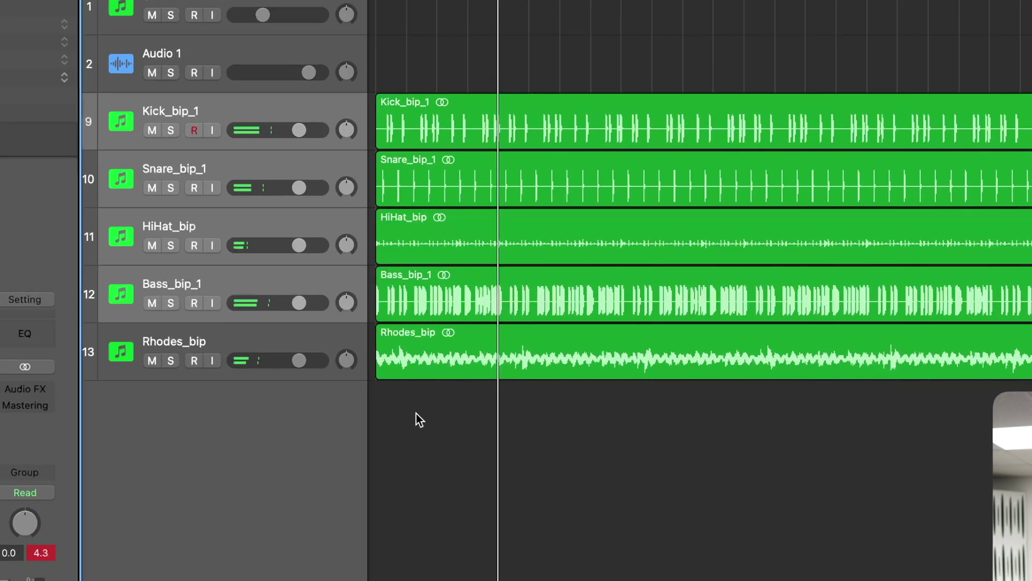
Reveal the hidden original tracks briefly and hide them again
{"action": "key", "text": "h"}
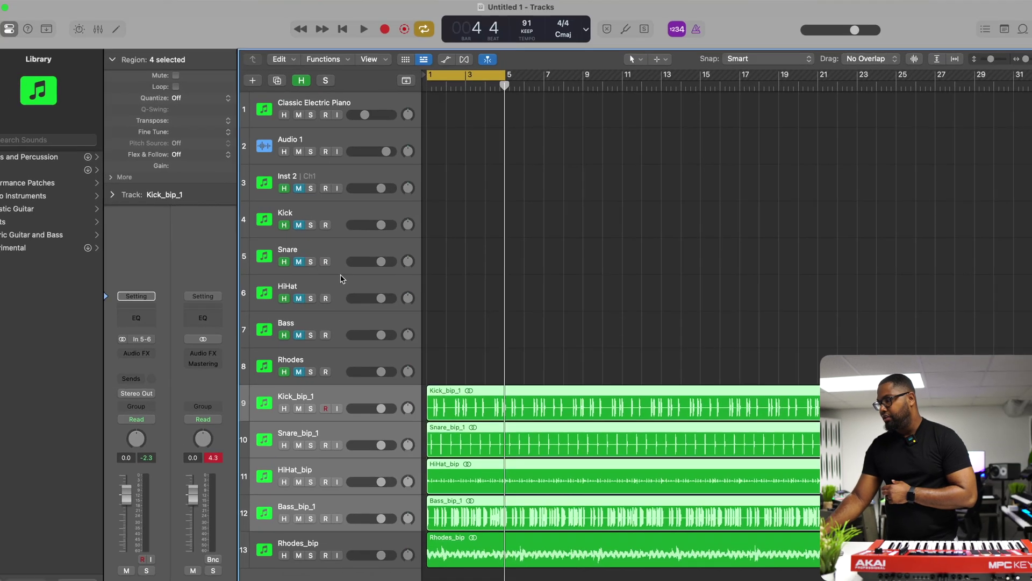
{"action": "key", "text": "h"}
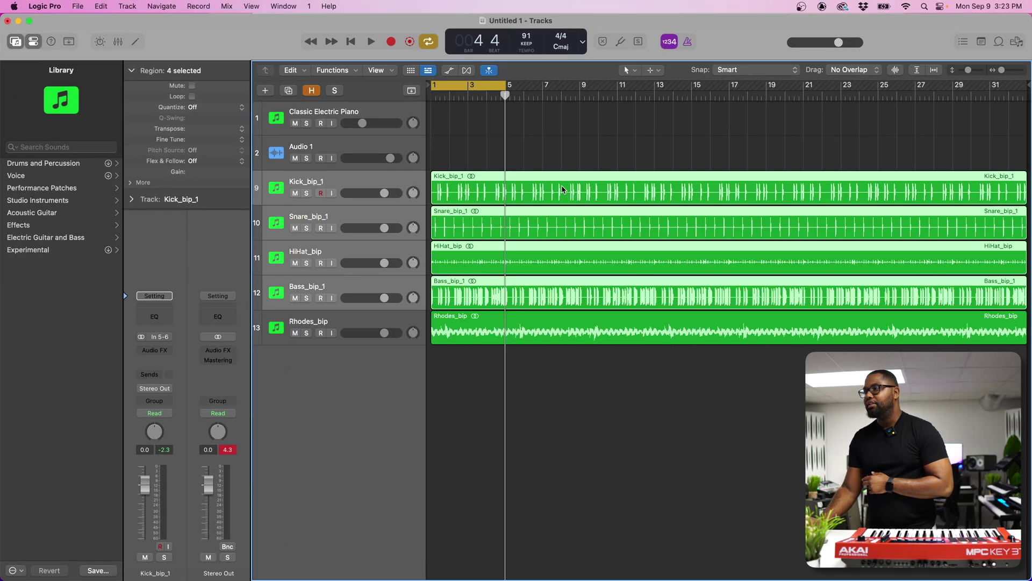